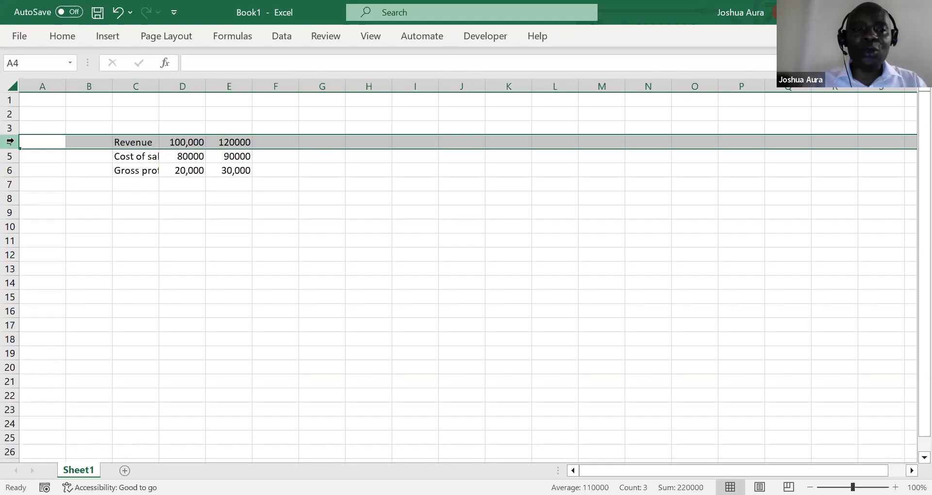
Enter the year headings 2021 in D3 and 2022 in E3 above the revenue figures
{"action": "left_click", "coordinate": [10, 128]}
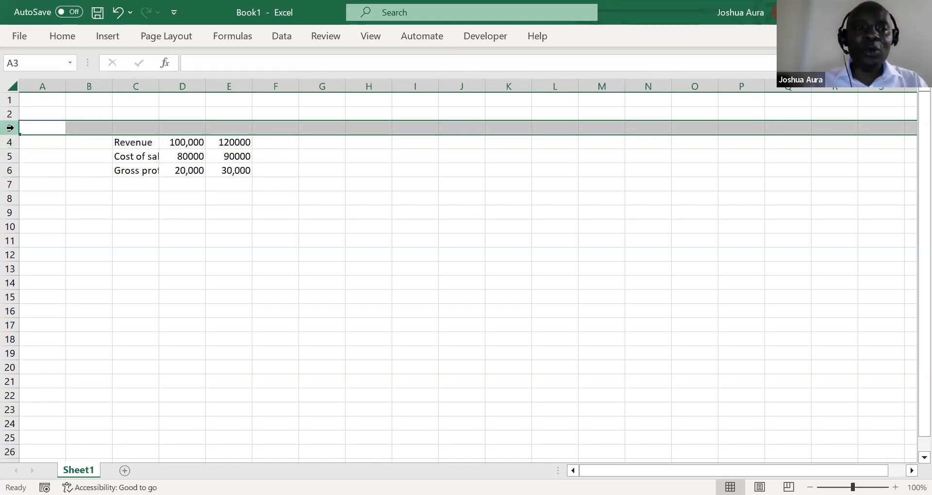
{"action": "left_click", "coordinate": [174, 130]}
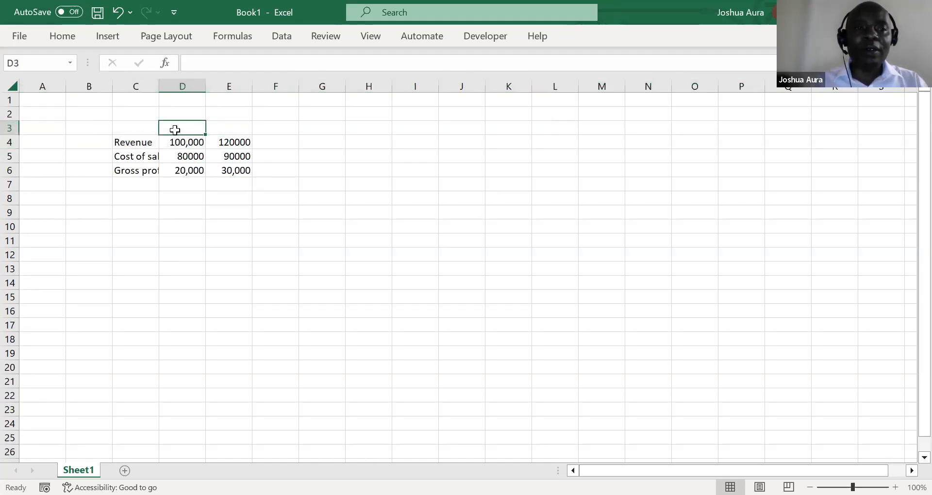
{"action": "type", "text": "2021"}
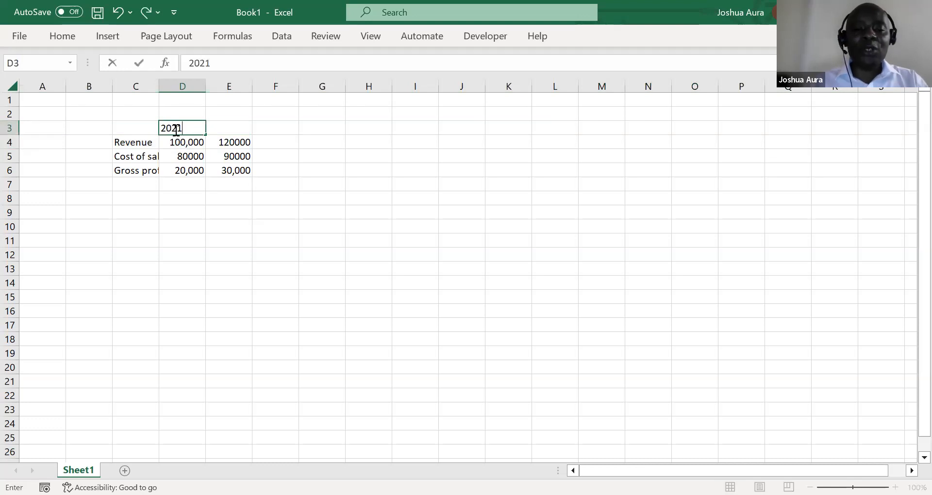
{"action": "left_click", "coordinate": [228, 128]}
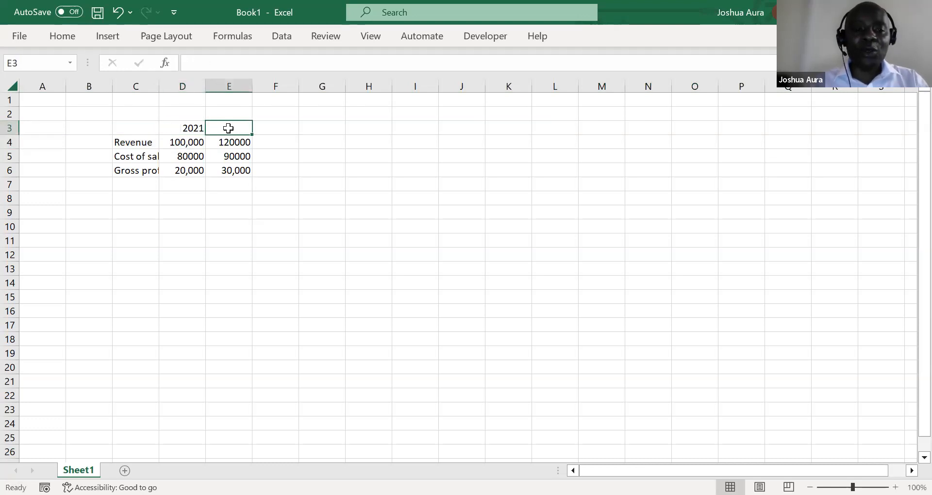
{"action": "type", "text": "2022"}
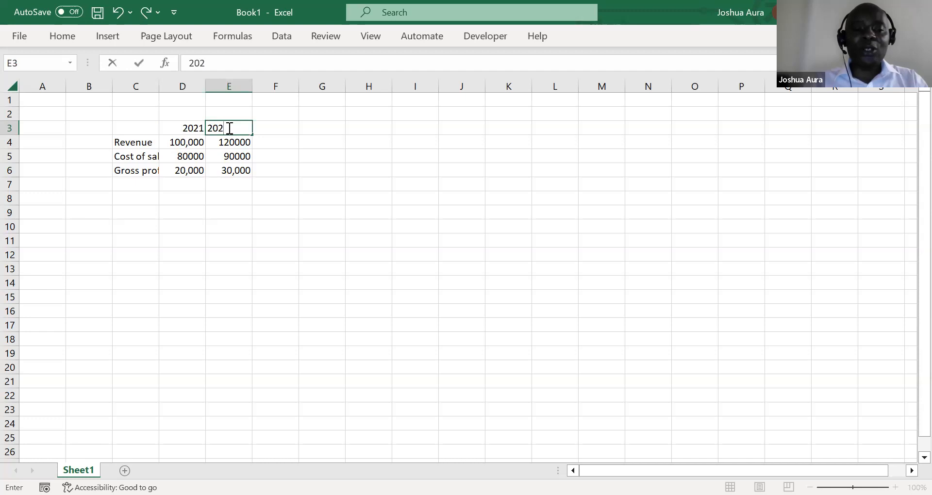
Calculate the next year heading in F3 with the formula =E3+1
{"action": "left_click", "coordinate": [267, 128]}
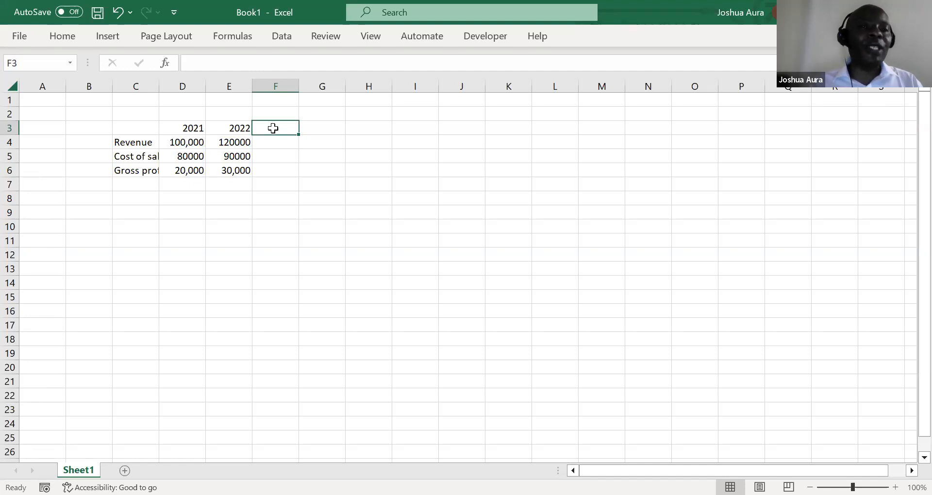
{"action": "type", "text": "="}
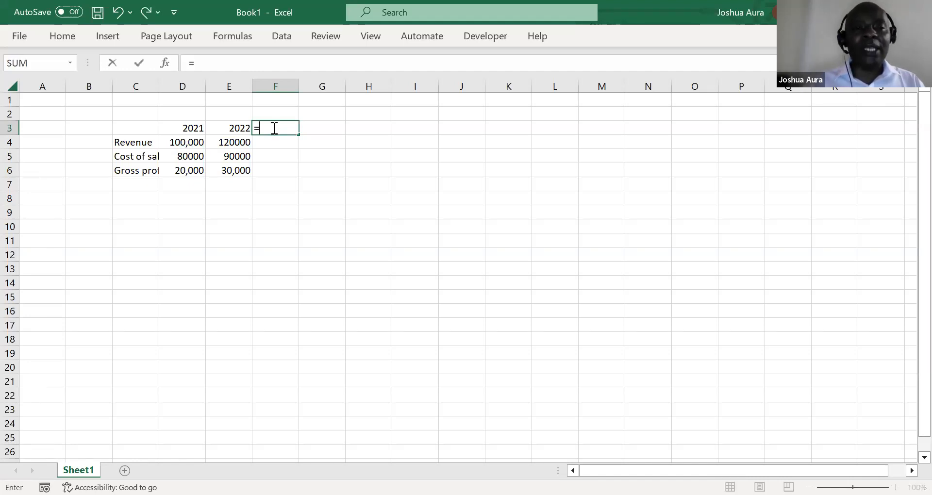
{"action": "left_click", "coordinate": [231, 129]}
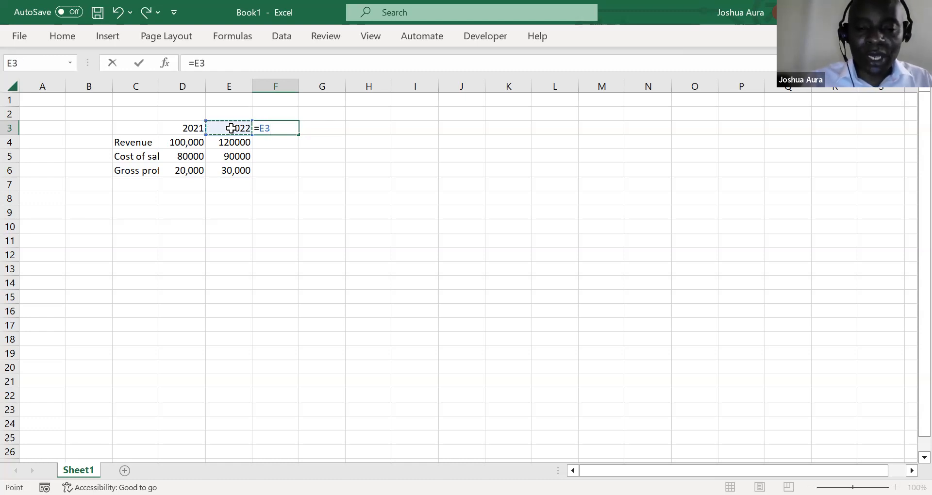
{"action": "type", "text": "+"}
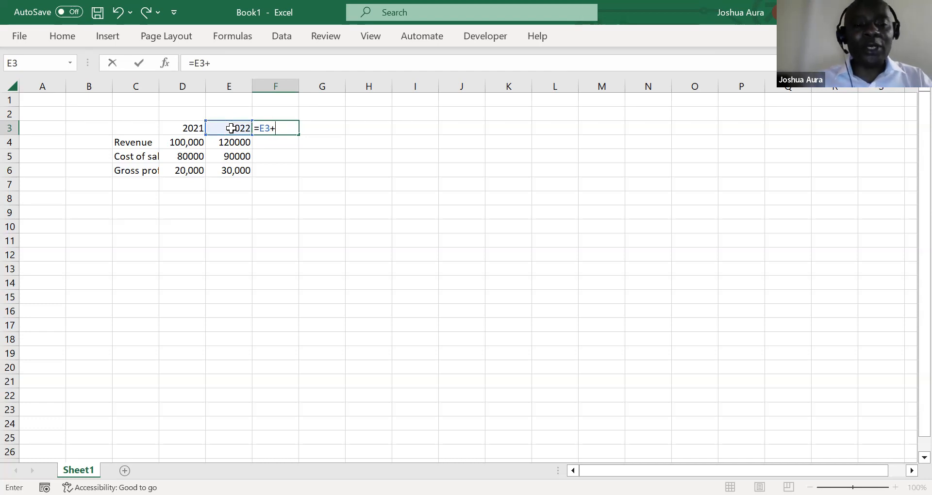
{"action": "type", "text": "1"}
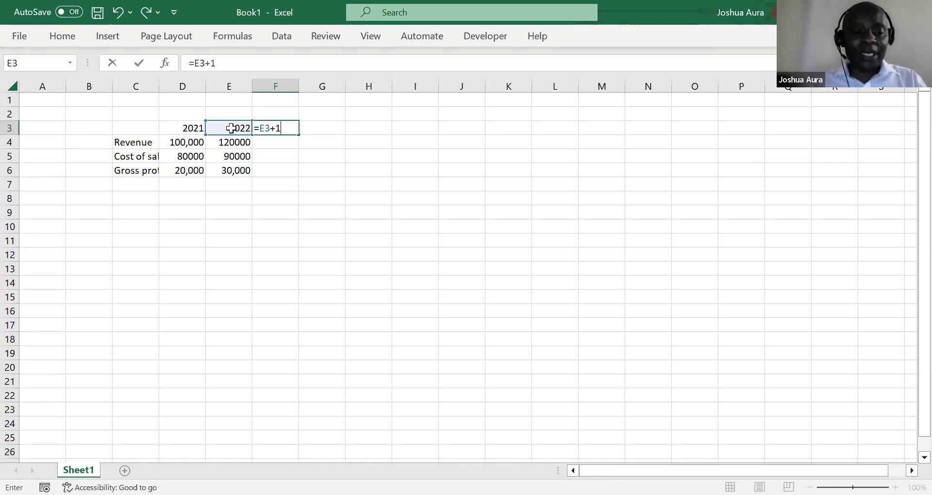
{"action": "key", "text": "ctrl+Return"}
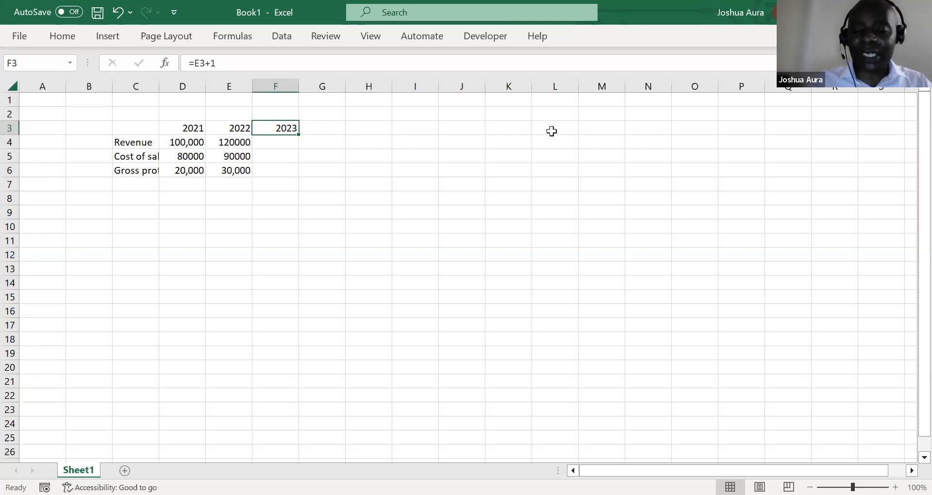
Fill the year formula from F3 across the row through K3
{"action": "key", "text": "shift+Right"}
{"action": "key", "text": "shift+Right"}
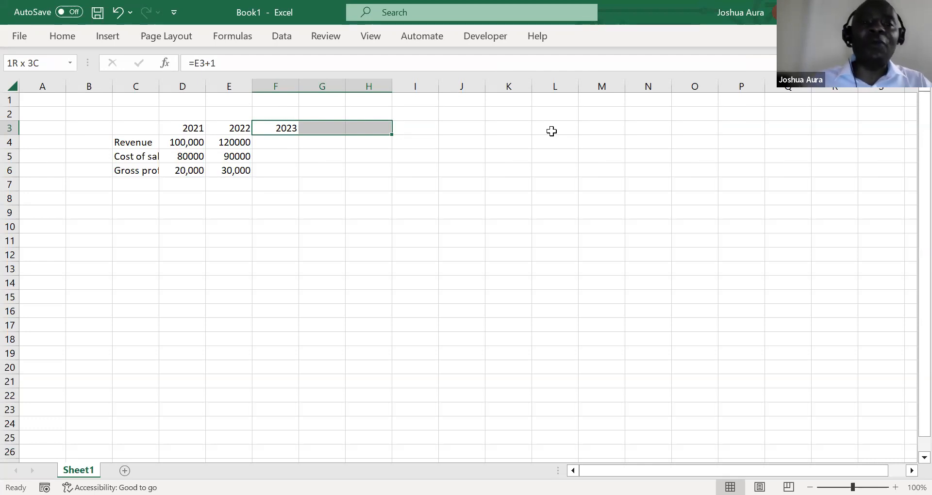
{"action": "key", "text": "shift+Right"}
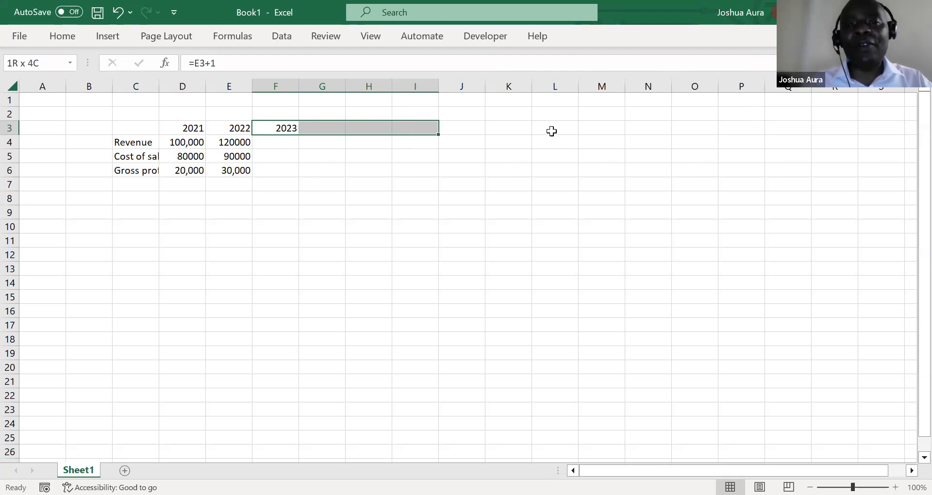
{"action": "key", "text": "shift+Right"}
{"action": "key", "text": "shift+Right"}
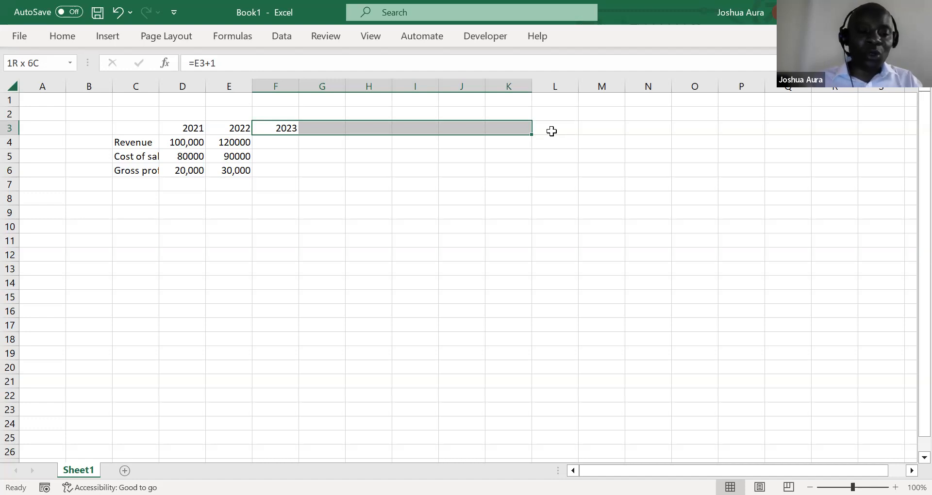
{"action": "left_click_drag", "start_coordinate": [551, 131], "coordinate": [551, 131]}
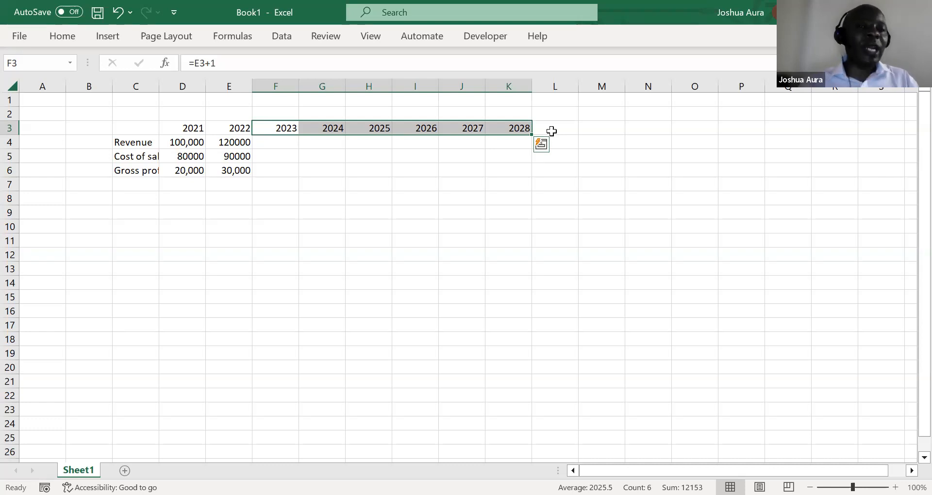
Enter the heading Assumptions in C9 below the profit figures
{"action": "left_click", "coordinate": [130, 217]}
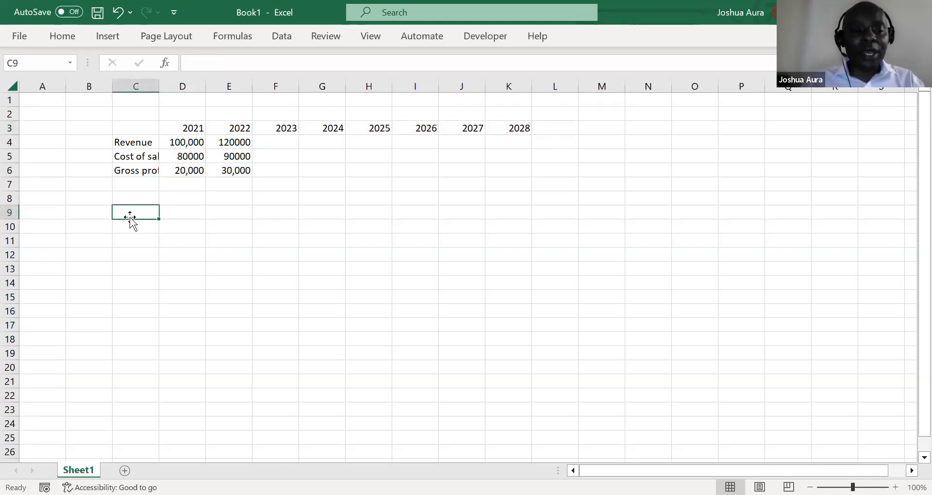
{"action": "type", "text": "Assump"}
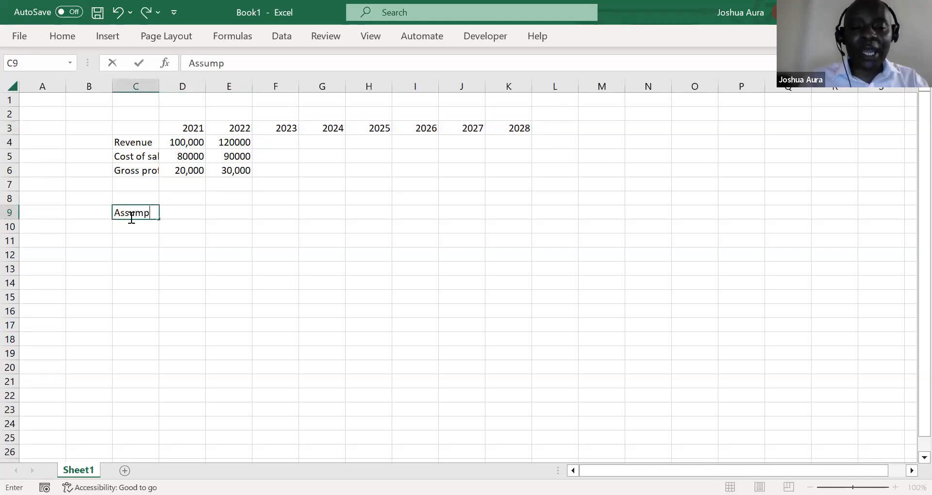
{"action": "type", "text": "tions"}
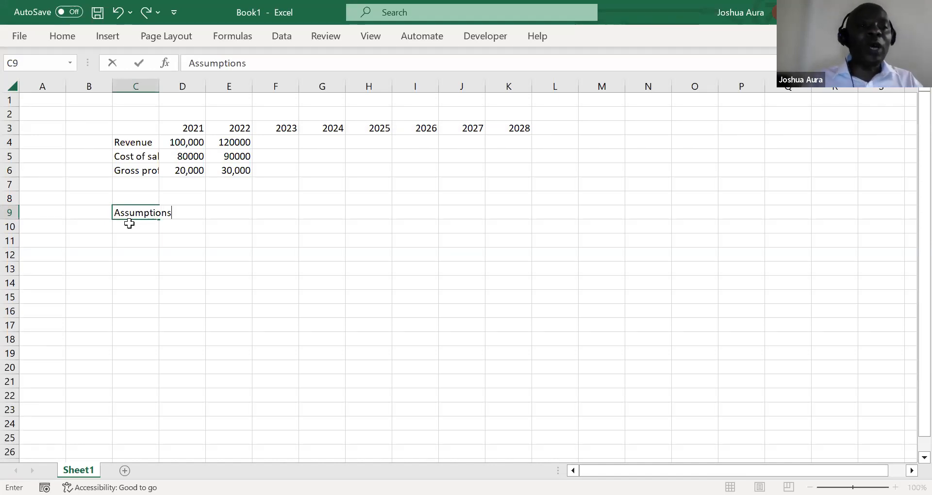
Label the assumption rows Revenue in C10 and COS in C11
{"action": "left_click", "coordinate": [129, 224]}
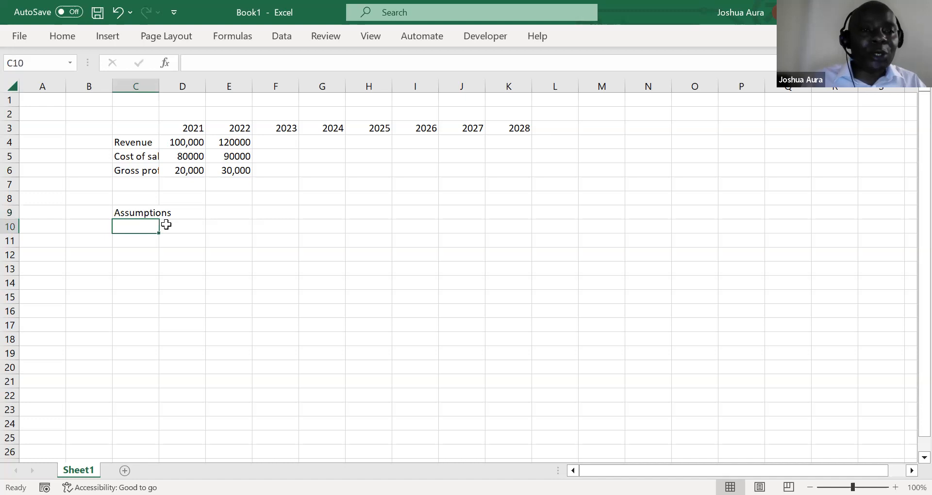
{"action": "type", "text": "R"}
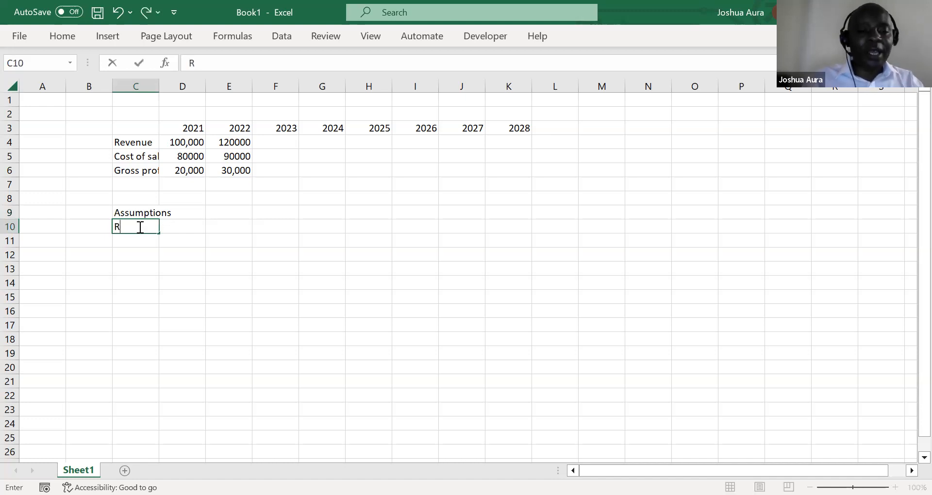
{"action": "type", "text": "evenue"}
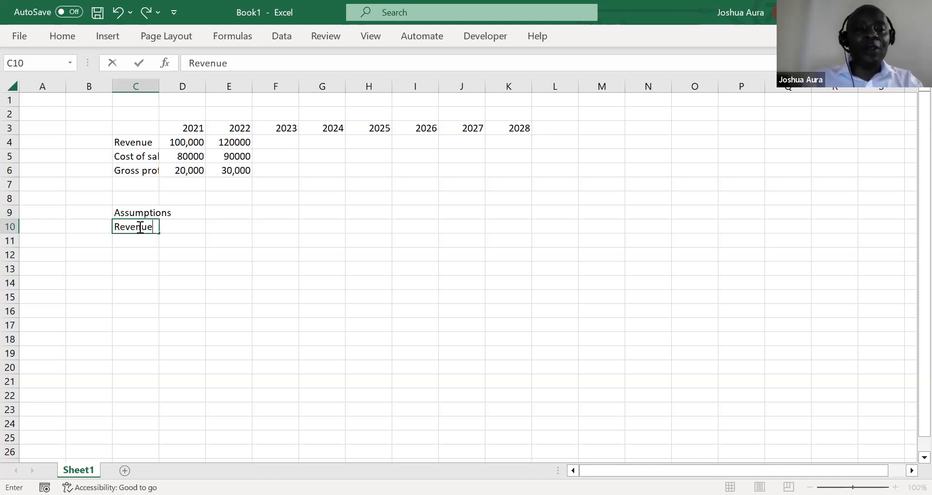
{"action": "key", "text": "Return"}
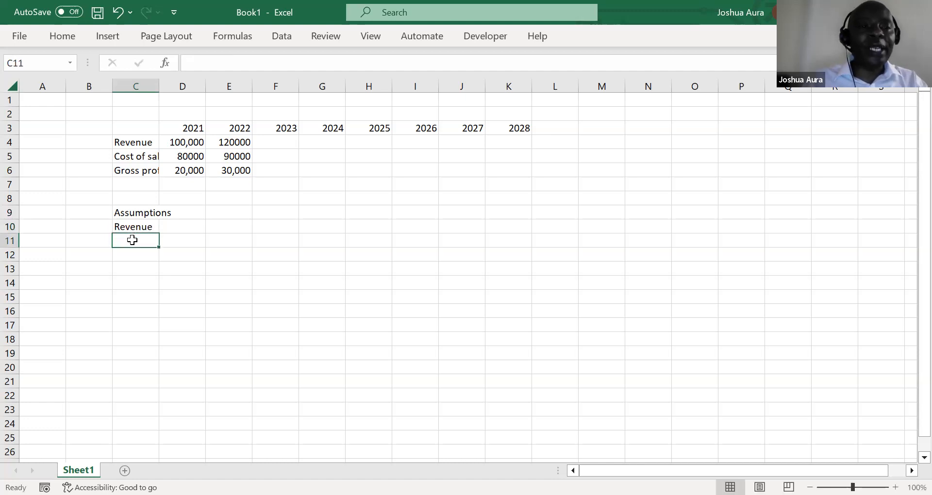
{"action": "type", "text": "CO"}
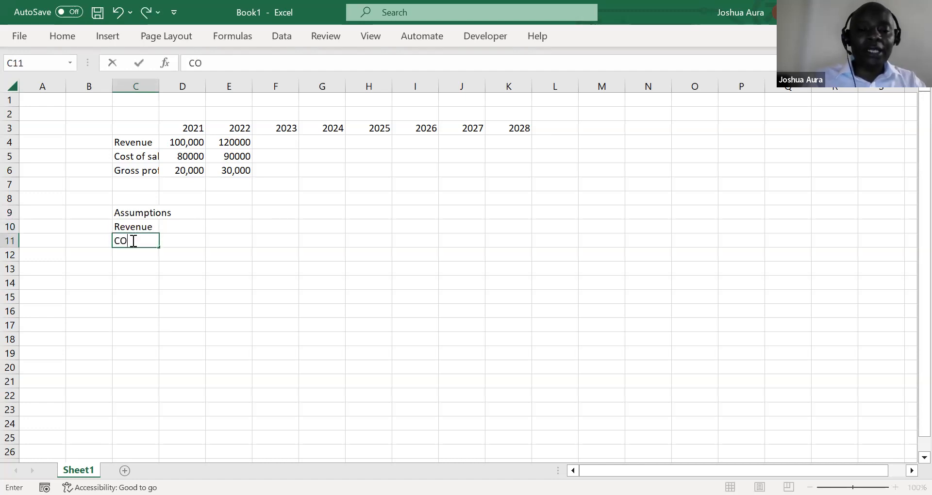
{"action": "type", "text": "G"}
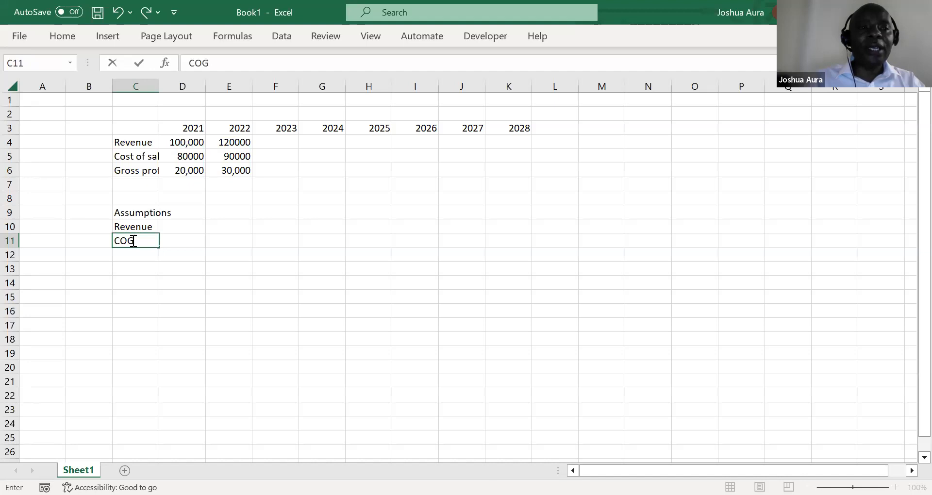
{"action": "key", "text": "BackSpace"}
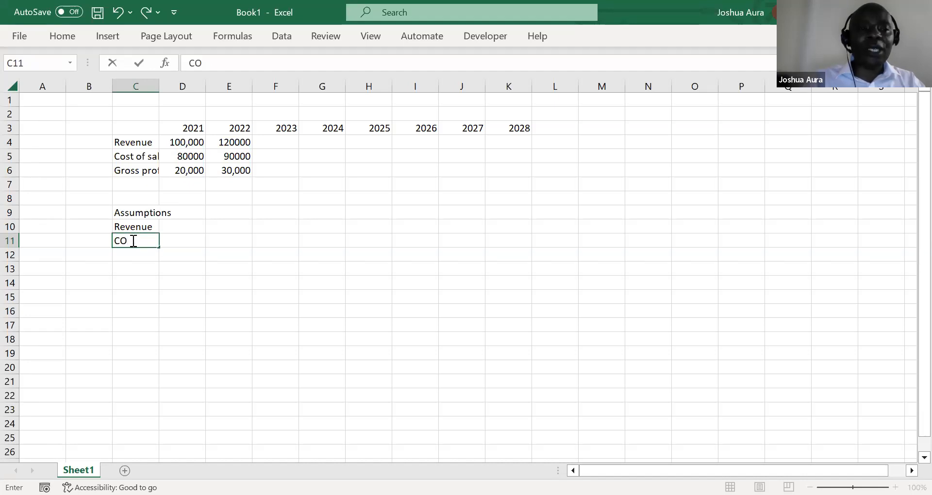
{"action": "type", "text": "S"}
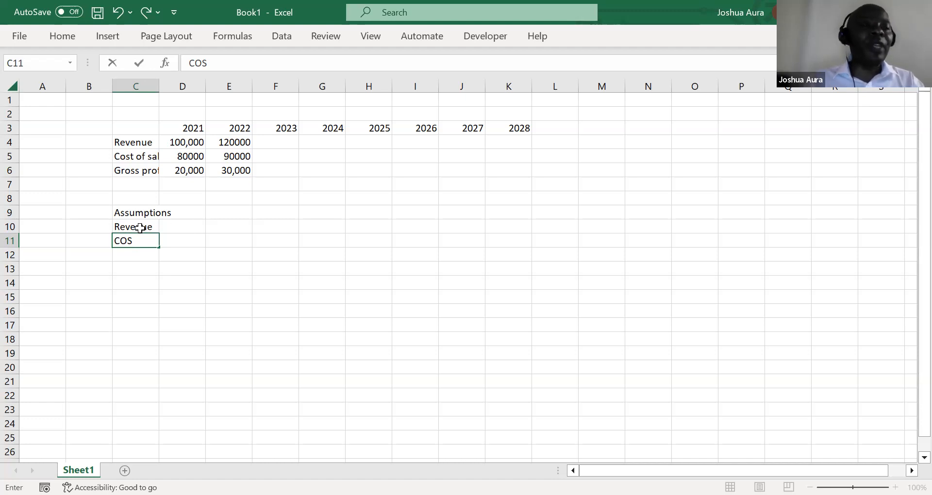
Calculate the 2022 revenue growth rate in E10 with the formula =E4/D4-1
{"action": "left_click", "coordinate": [228, 228]}
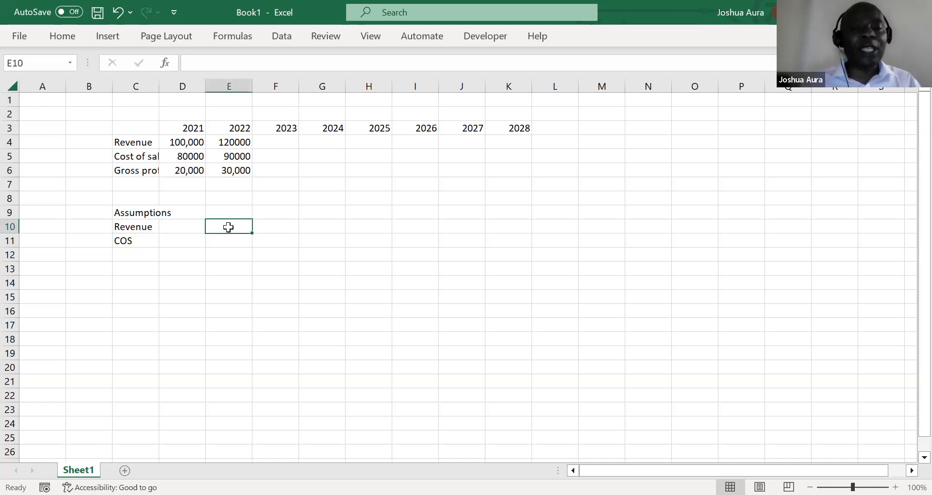
{"action": "type", "text": "="}
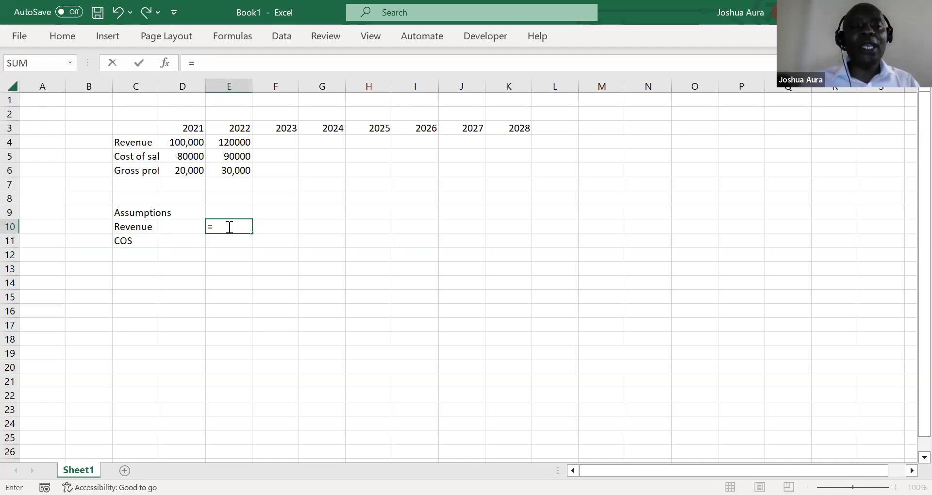
{"action": "left_click", "coordinate": [238, 141]}
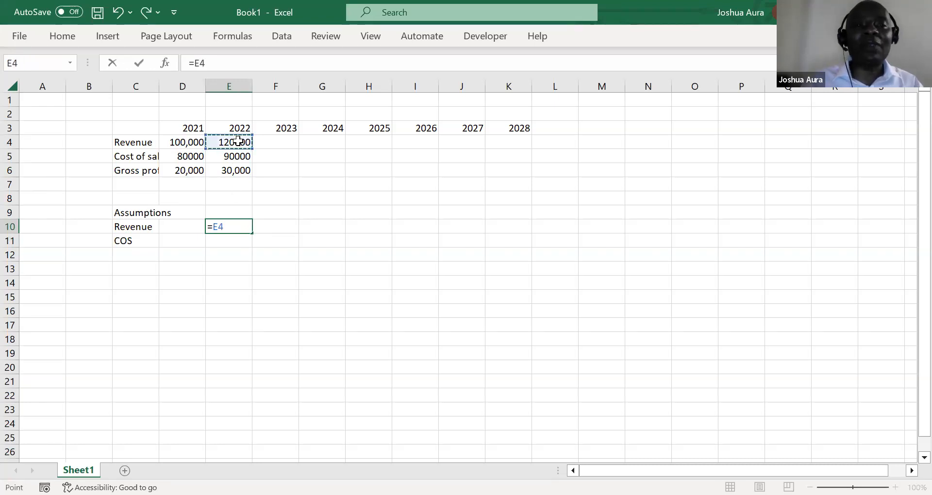
{"action": "type", "text": "/"}
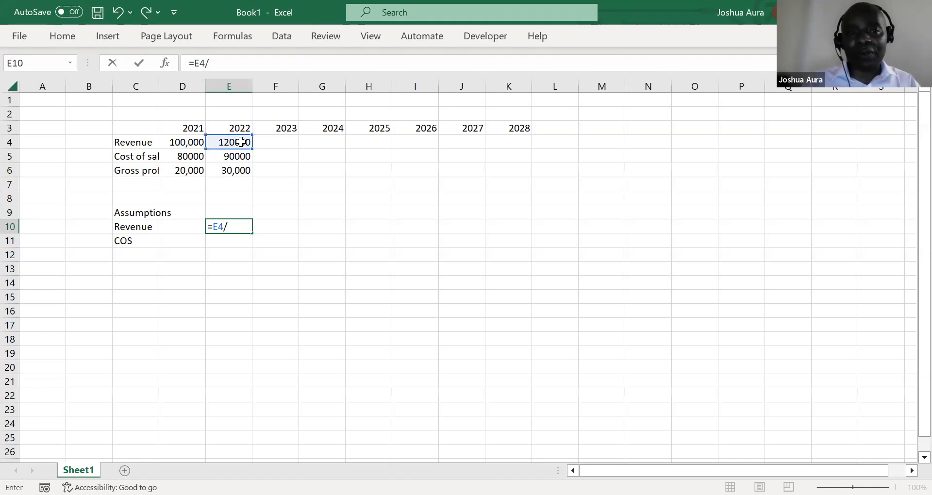
{"action": "left_click", "coordinate": [184, 142]}
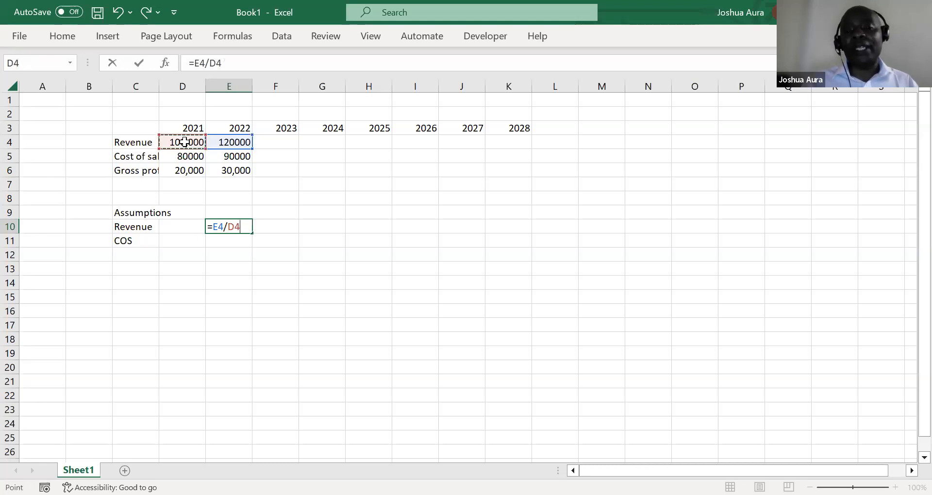
{"action": "type", "text": "-1"}
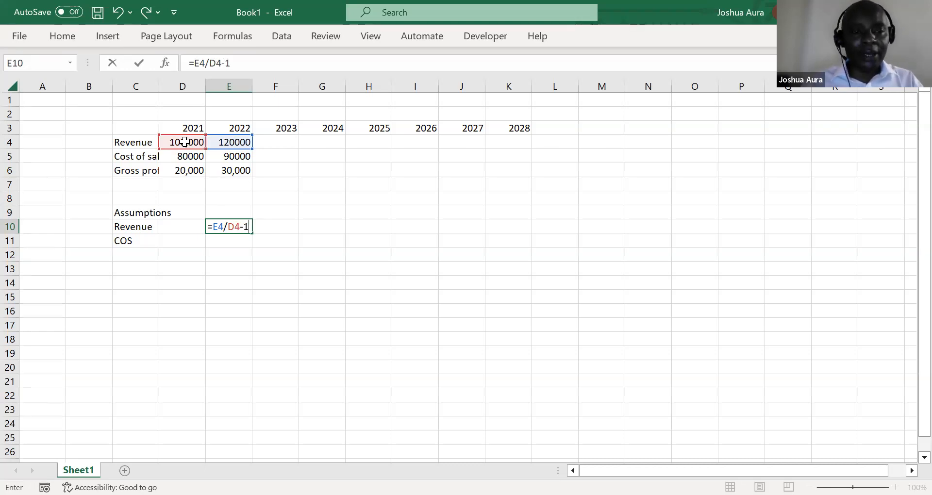
{"action": "key", "text": "ctrl+Return"}
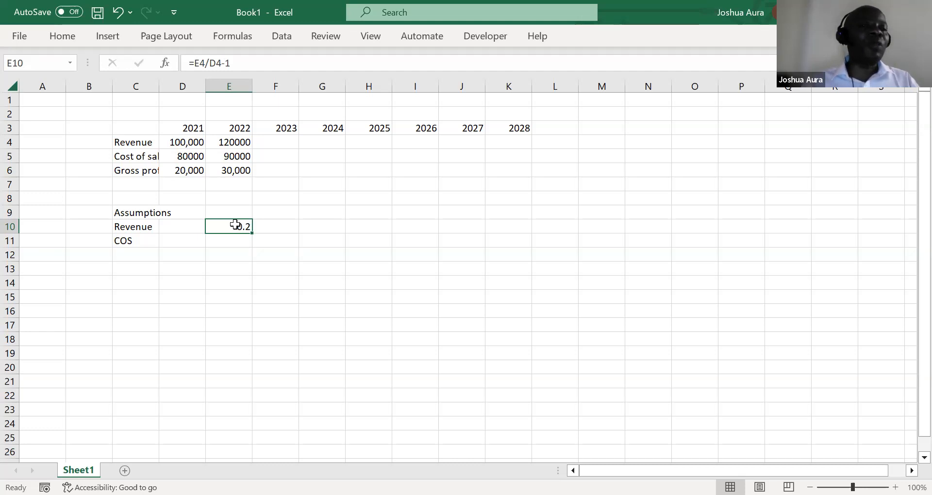
Calculate cost of sales as a share of revenue in D11 with =D5/D4 and fill the formula across to E11
{"action": "left_click", "coordinate": [180, 242]}
{"action": "type", "text": "="}
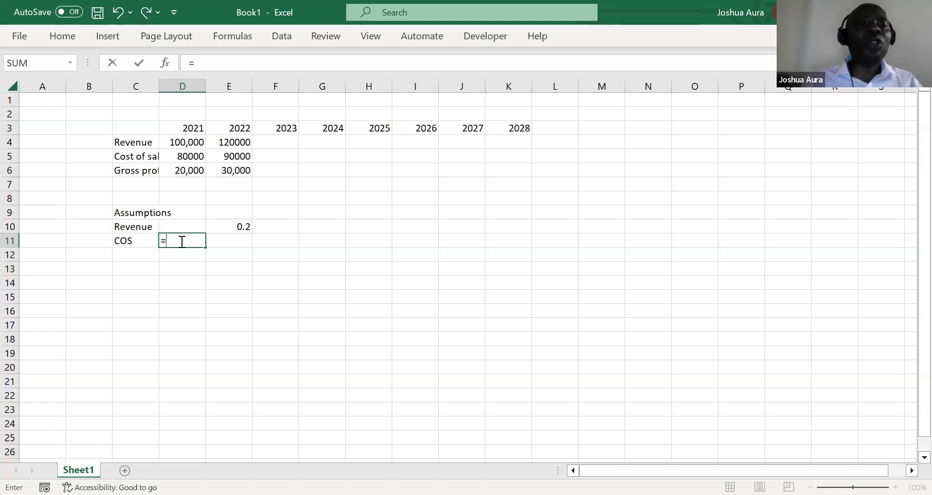
{"action": "left_click", "coordinate": [188, 156]}
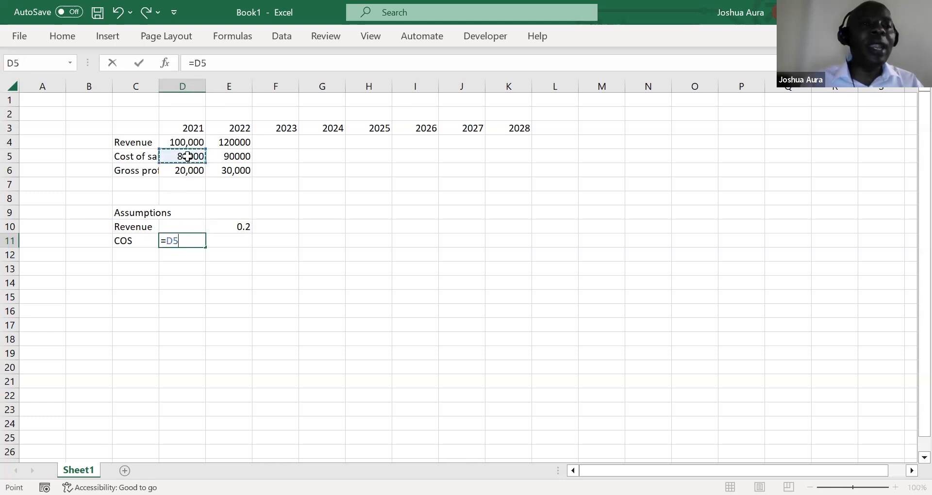
{"action": "type", "text": "/"}
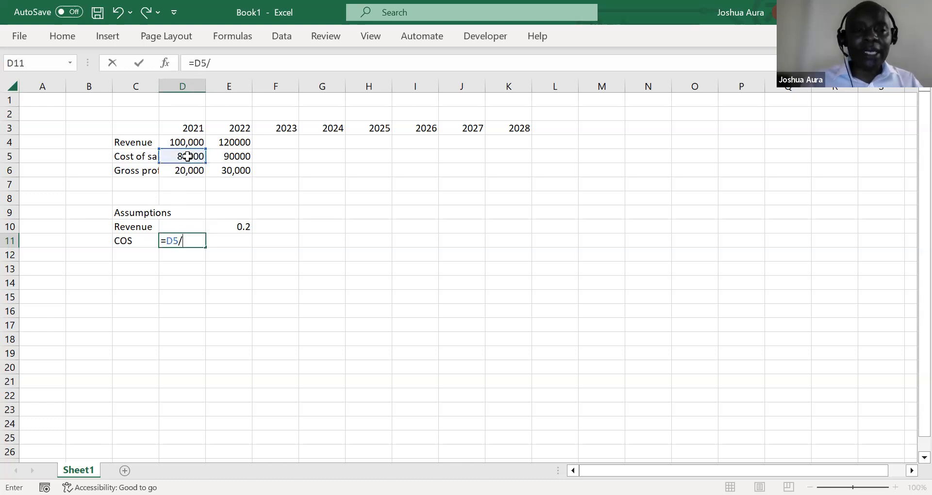
{"action": "left_click", "coordinate": [189, 141]}
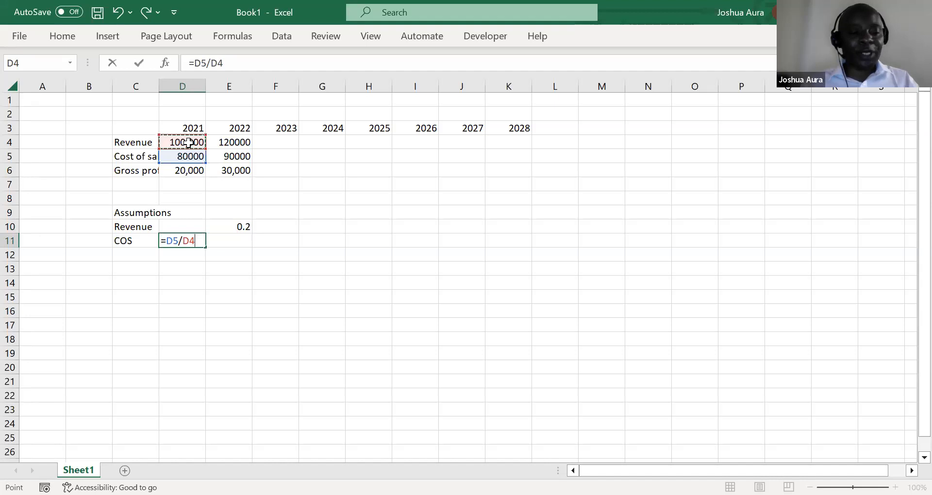
{"action": "key", "text": "ctrl+Return"}
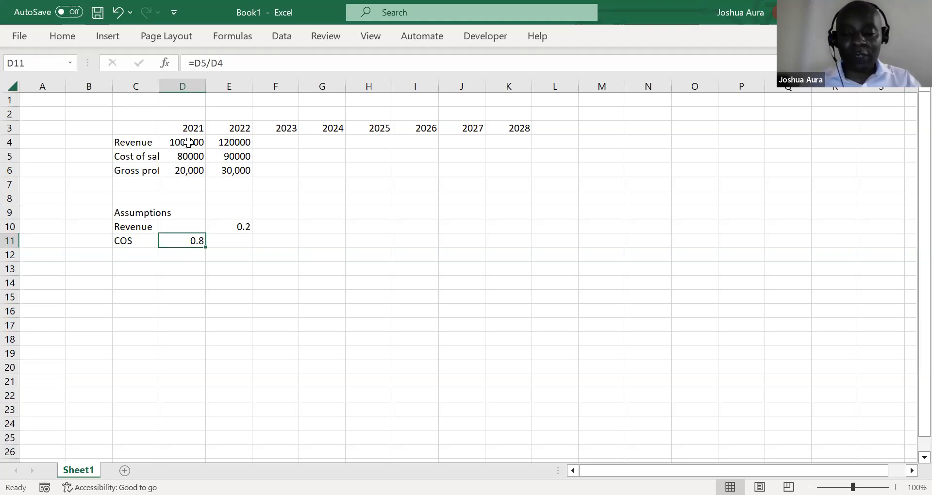
{"action": "key", "text": "shift+Right"}
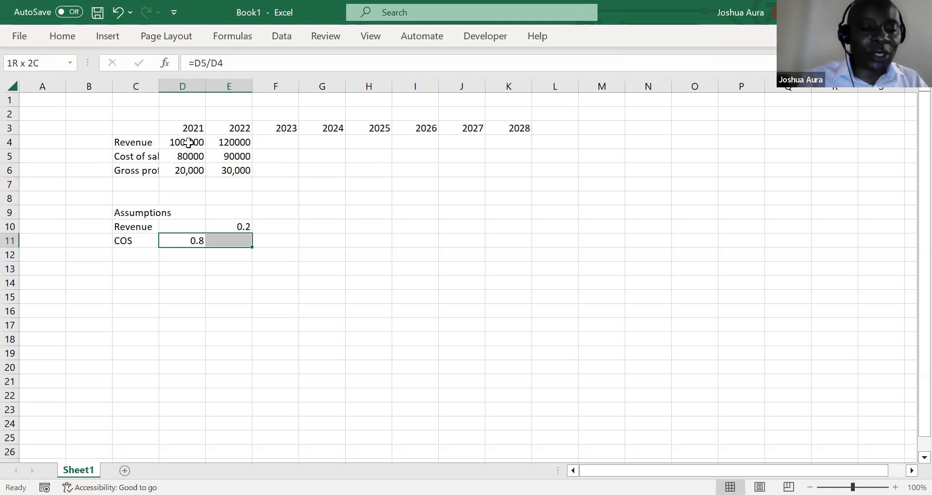
{"action": "key", "text": "ctrl+r"}
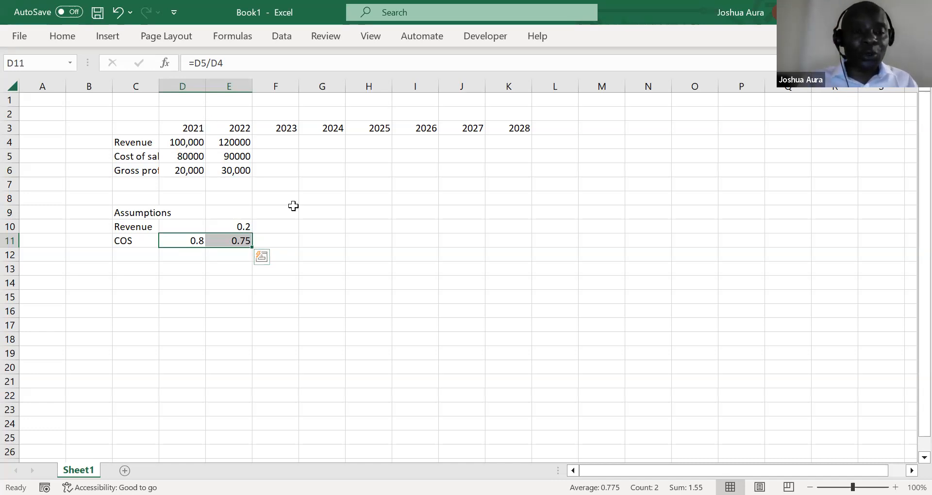
Enter the heading "fig. to use" in F9 above the assumption figures
{"action": "left_click", "coordinate": [278, 226]}
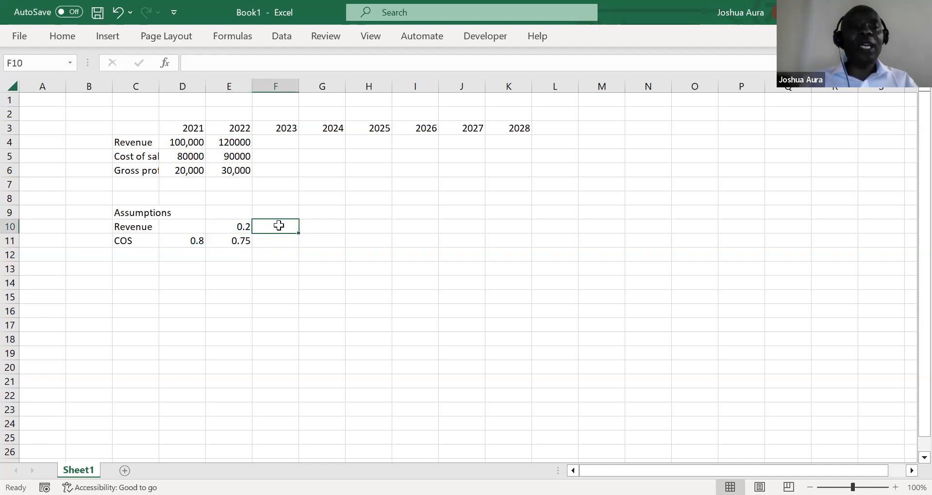
{"action": "left_click", "coordinate": [277, 212]}
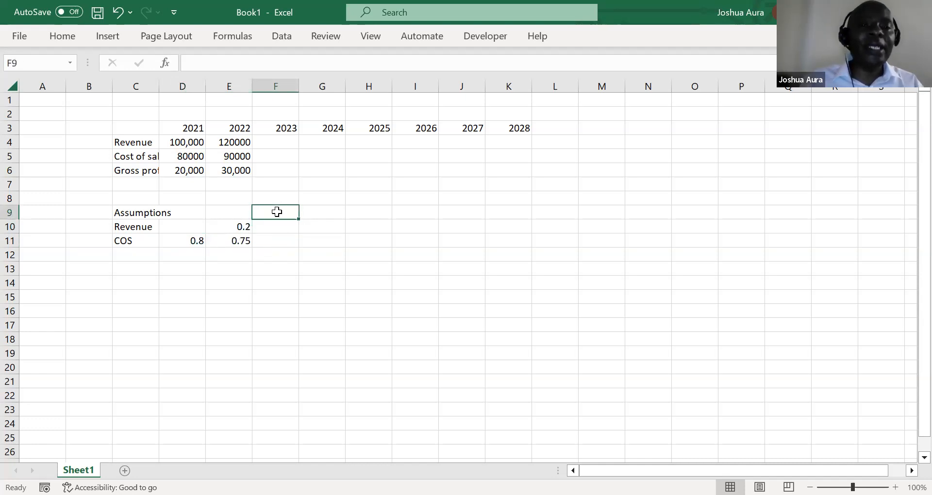
{"action": "type", "text": "fig."}
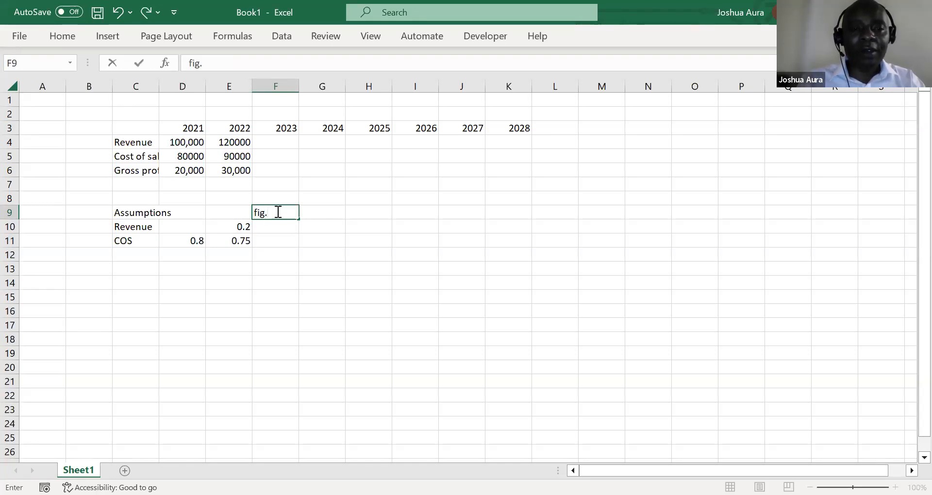
{"action": "type", "text": " to use"}
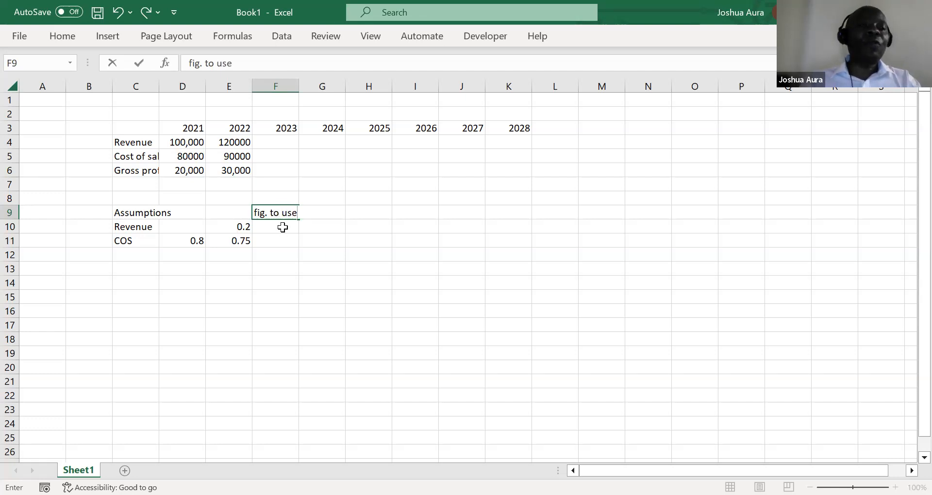
Set the revenue growth assumption in F10 with the formula =E10 and format it as a percentage
{"action": "left_click", "coordinate": [283, 229]}
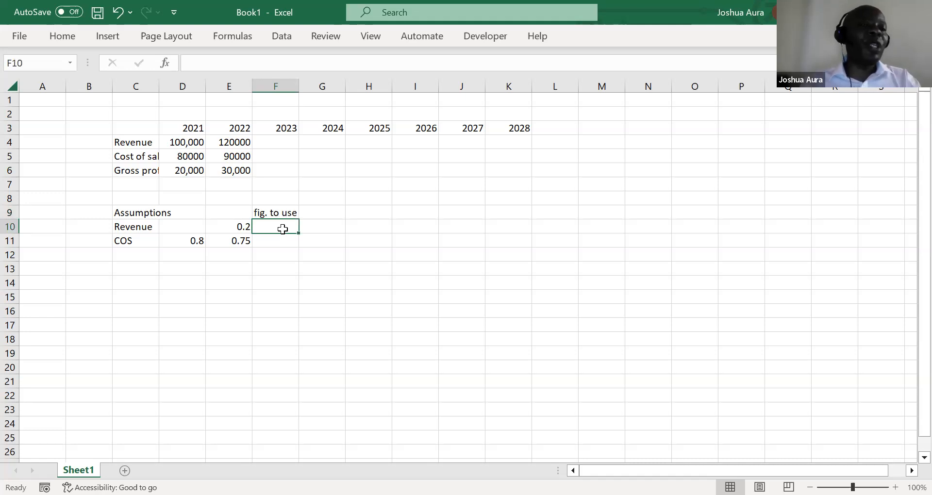
{"action": "type", "text": "="}
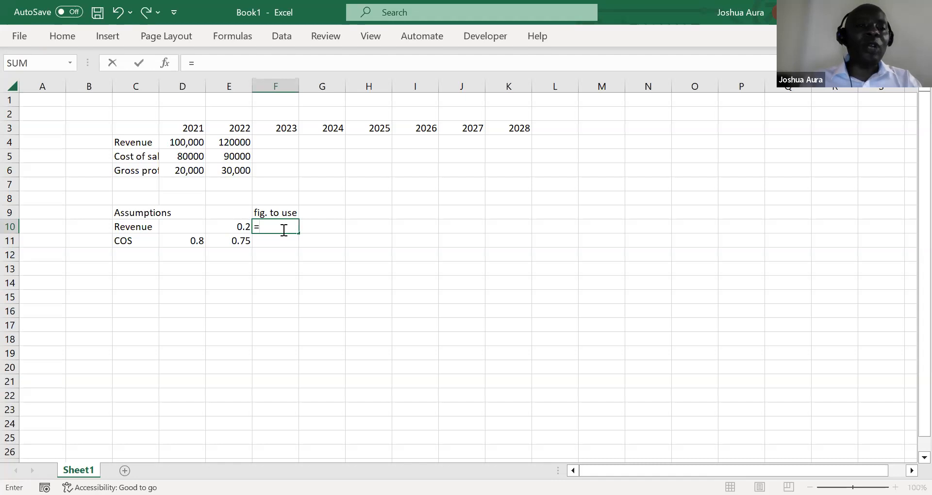
{"action": "left_click", "coordinate": [235, 227]}
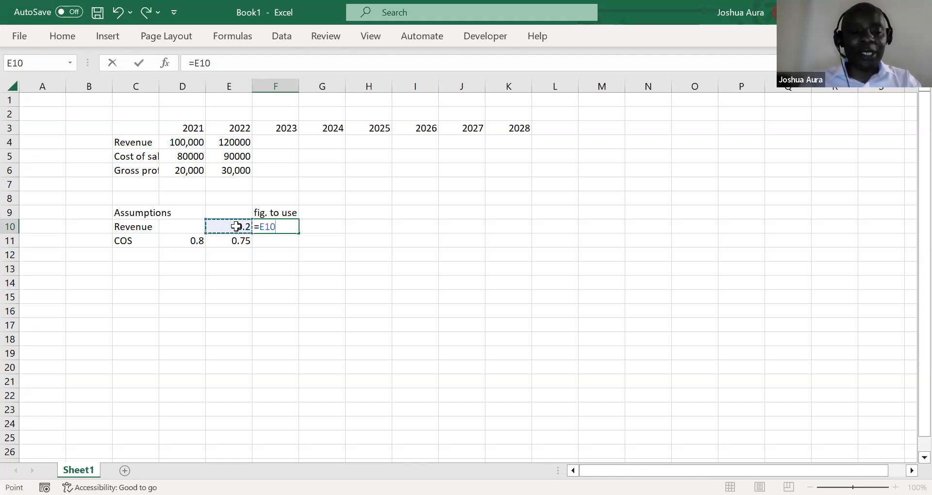
{"action": "key", "text": "ctrl+Return"}
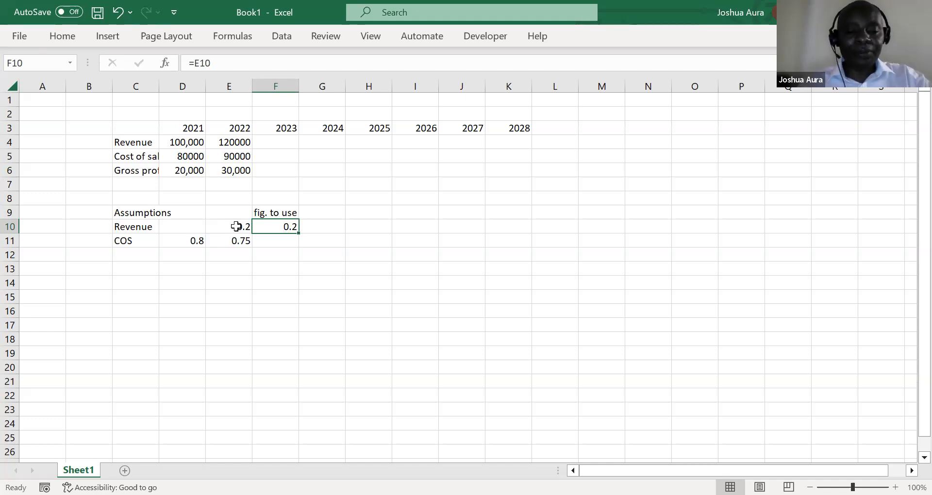
{"action": "key", "text": "alt+h"}
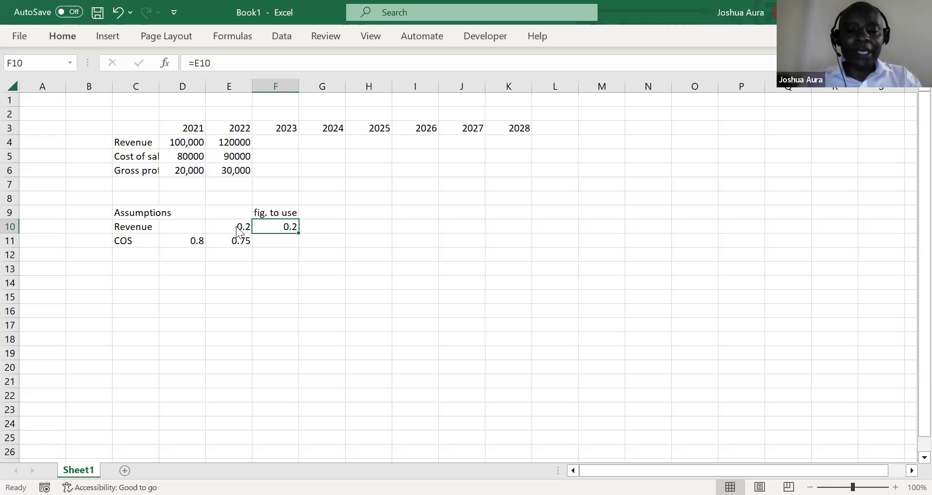
{"action": "key", "text": "p"}
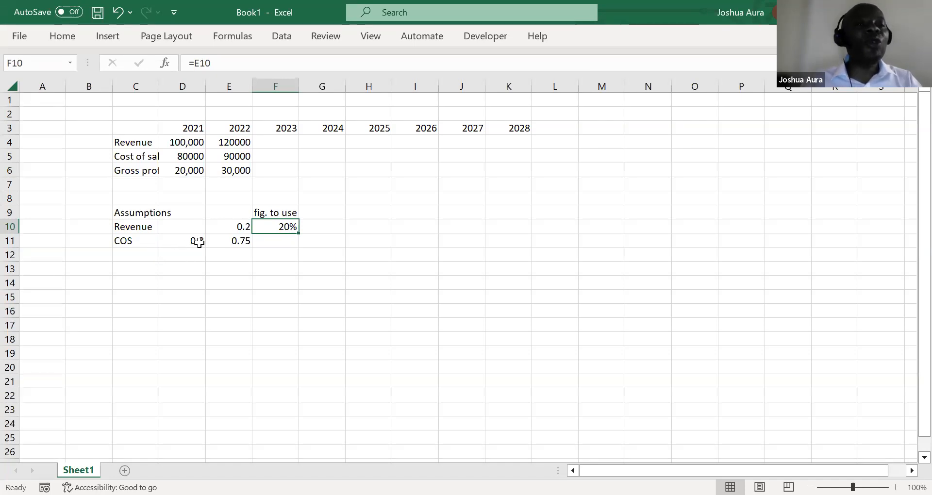
Calculate the COS assumption in F11 as the average of both years with =AVERAGE(D11:E11)
{"action": "left_click", "coordinate": [277, 240]}
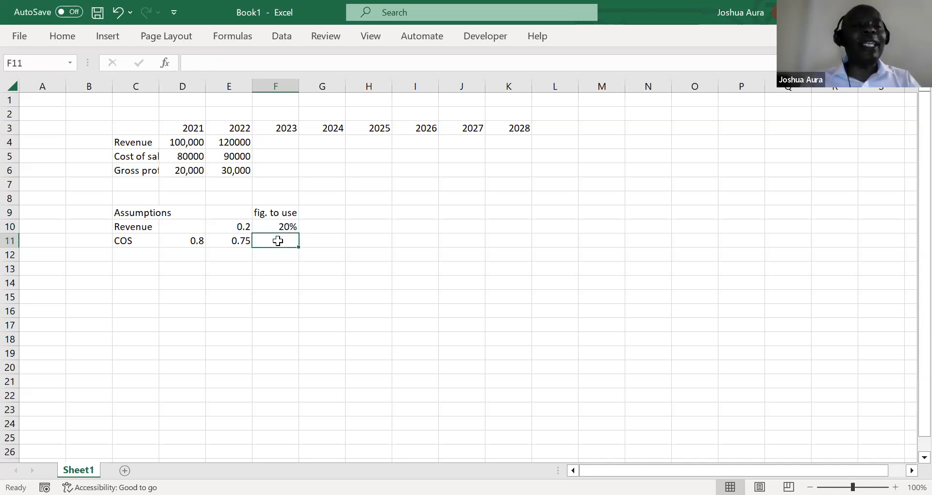
{"action": "left_click_drag", "start_coordinate": [187, 240], "coordinate": [229, 242]}
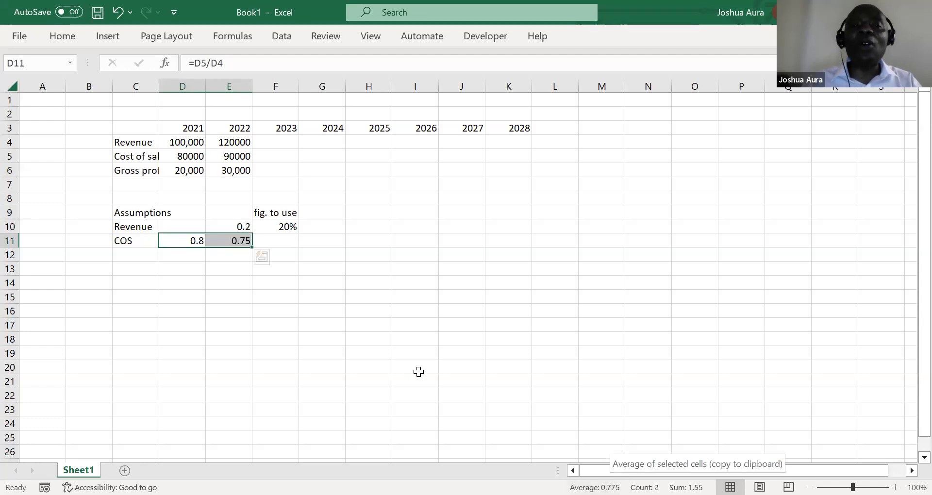
{"action": "left_click", "coordinate": [281, 239]}
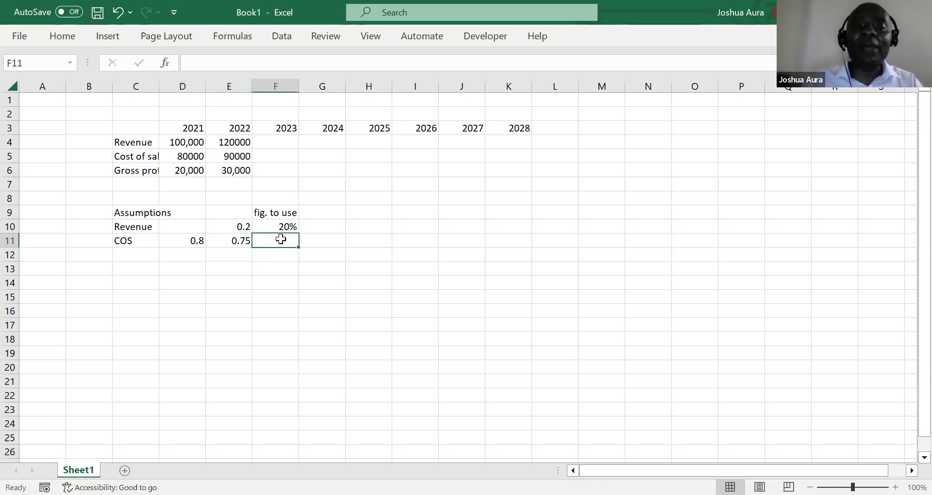
{"action": "type", "text": "="}
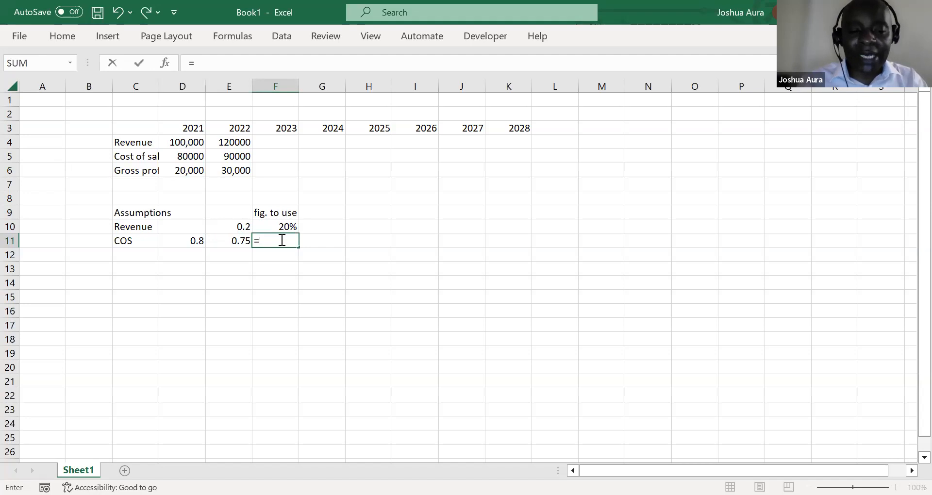
{"action": "type", "text": "ave"}
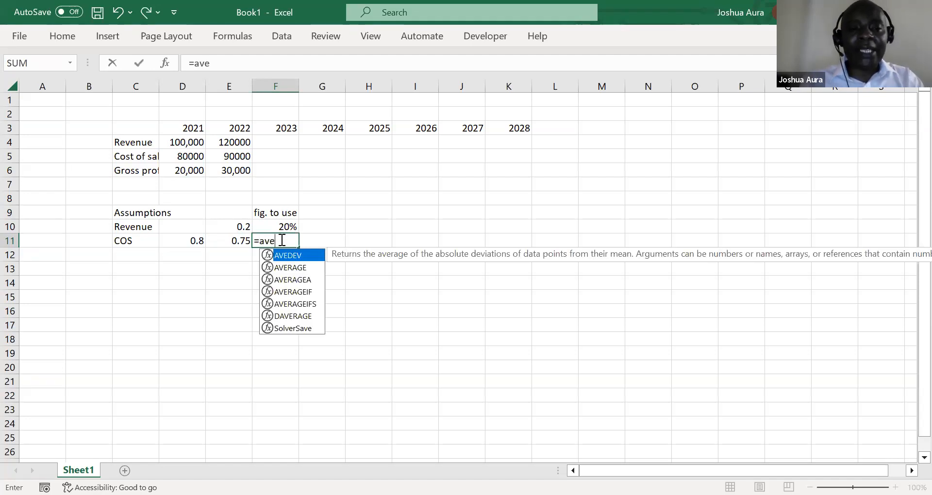
{"action": "type", "text": "ra"}
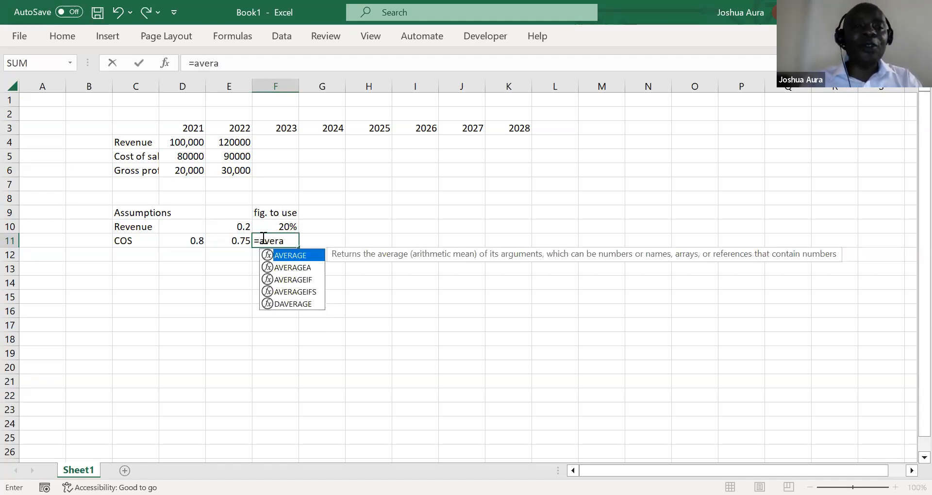
{"action": "key", "text": "Tab"}
{"action": "left_click", "coordinate": [185, 239]}
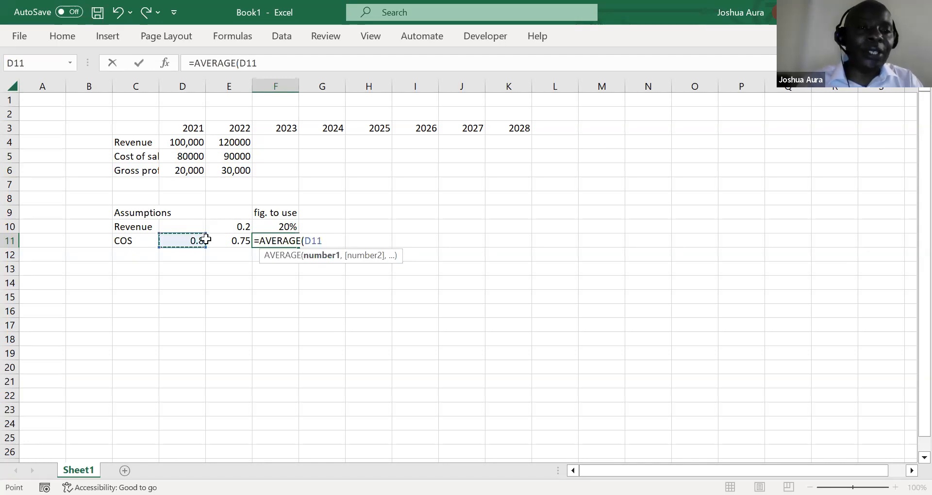
{"action": "left_click_drag", "start_coordinate": [206, 238], "coordinate": [232, 240]}
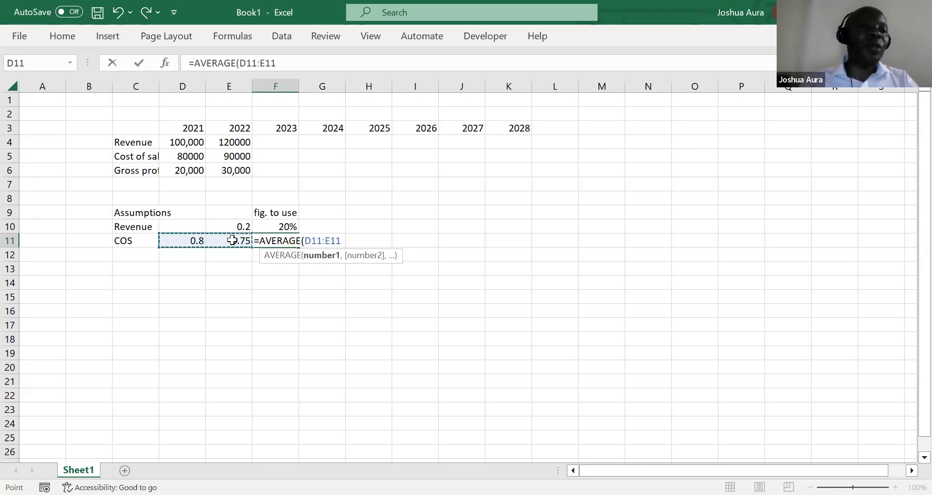
{"action": "key", "text": "Return"}
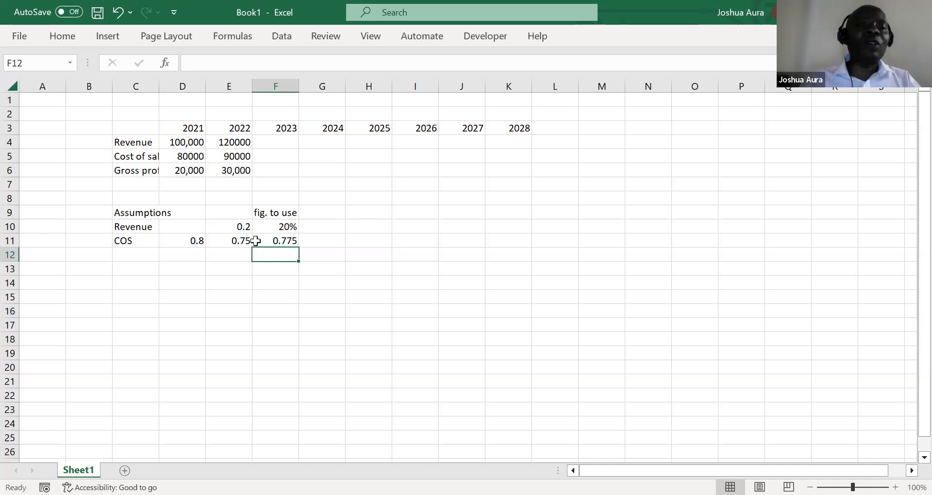
Format the COS assumption in F11 as a percentage
{"action": "left_click", "coordinate": [290, 240]}
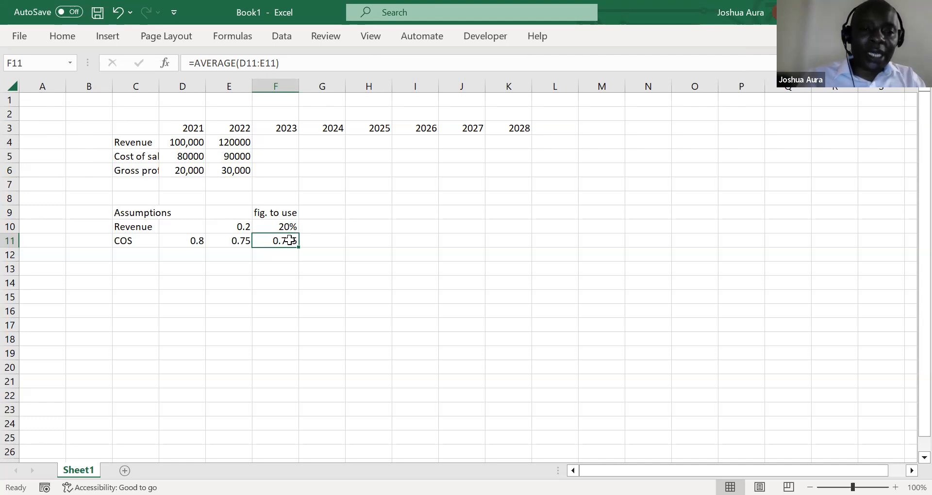
{"action": "key", "text": "alt+h"}
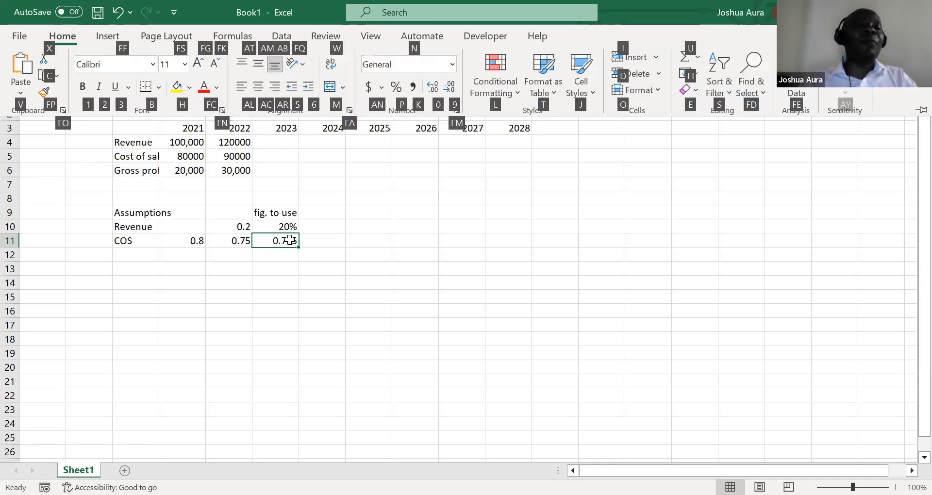
{"action": "key", "text": "p"}
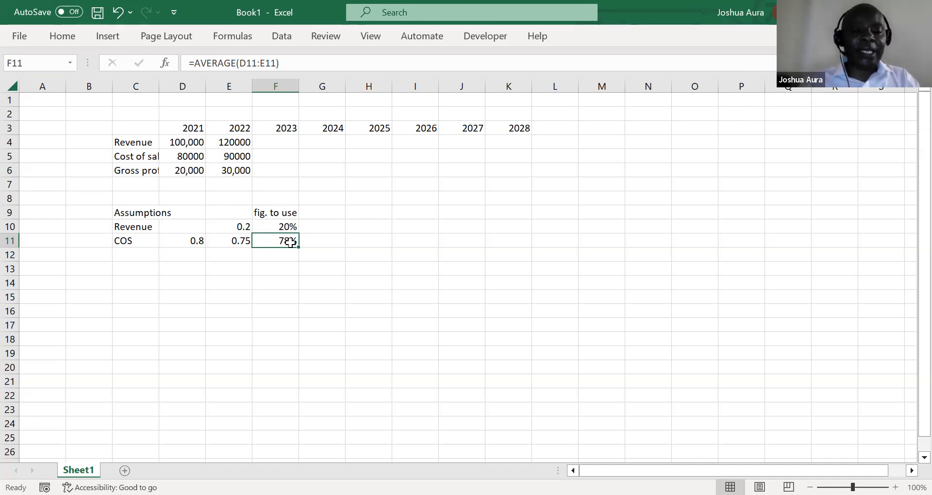
Try showing the COS percentage in F11 with one decimal place, and return it to a whole percentage
{"action": "key", "text": "0"}
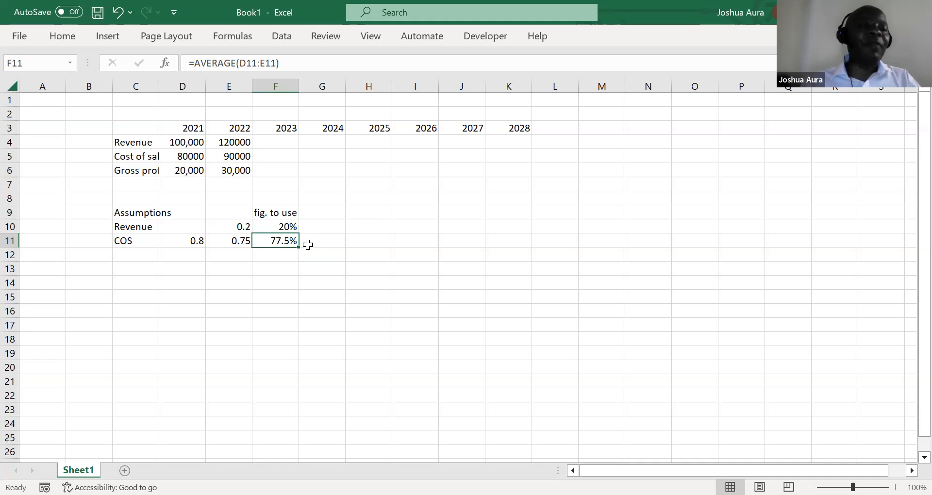
{"action": "key", "text": "alt+h"}
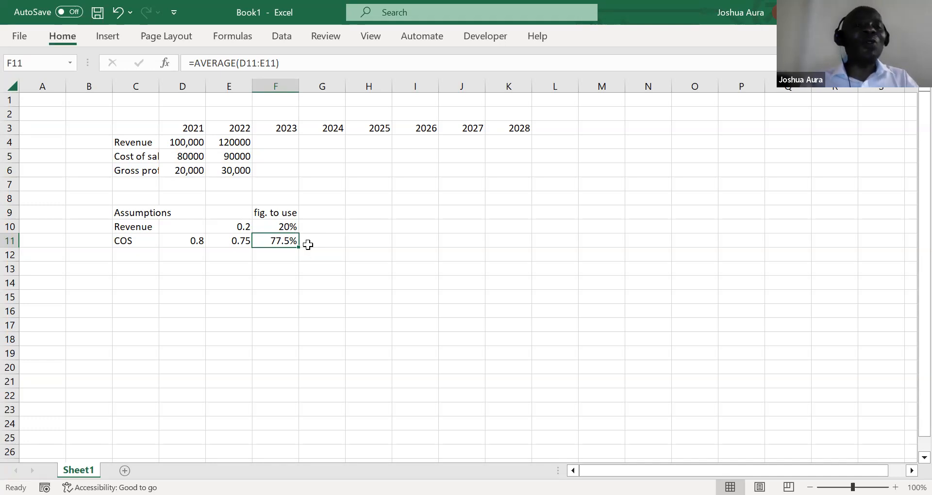
{"action": "key", "text": "9"}
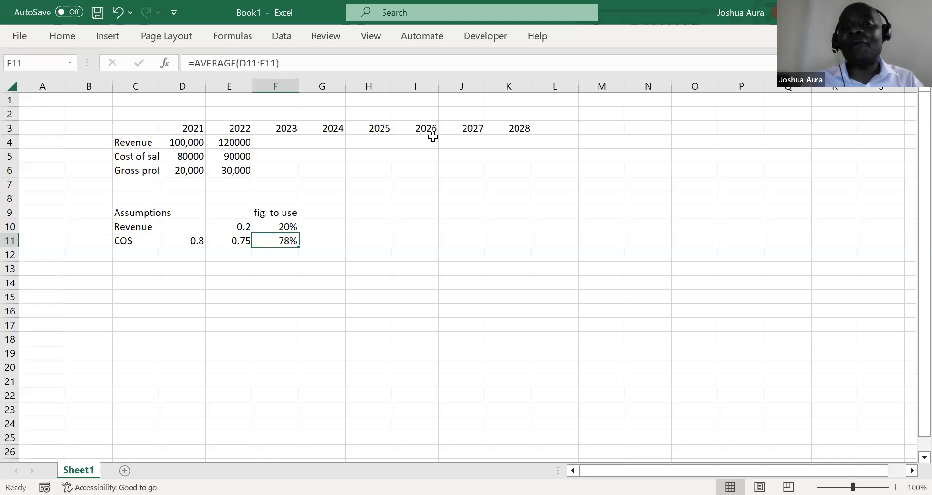
Apply the custom number format 0"A" to the 2021 and 2022 year headings in D3:E3
{"action": "left_click", "coordinate": [184, 128]}
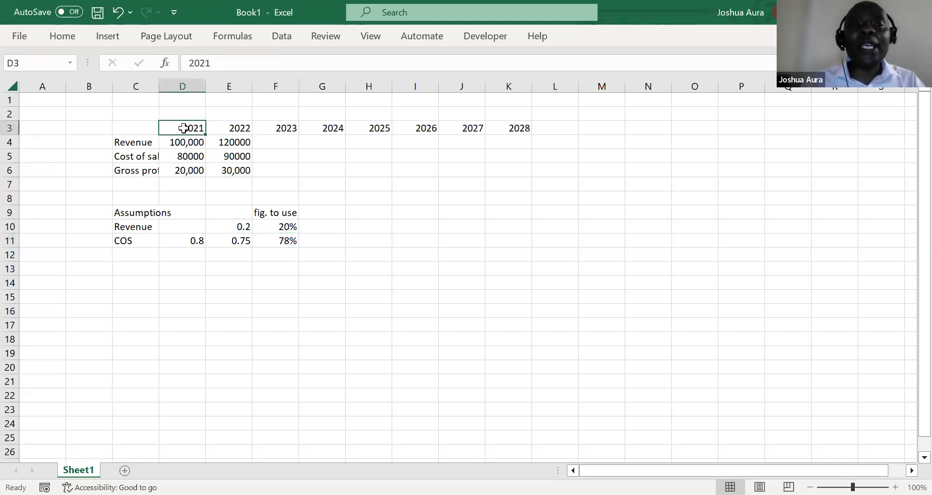
{"action": "left_click_drag", "start_coordinate": [185, 128], "coordinate": [226, 129]}
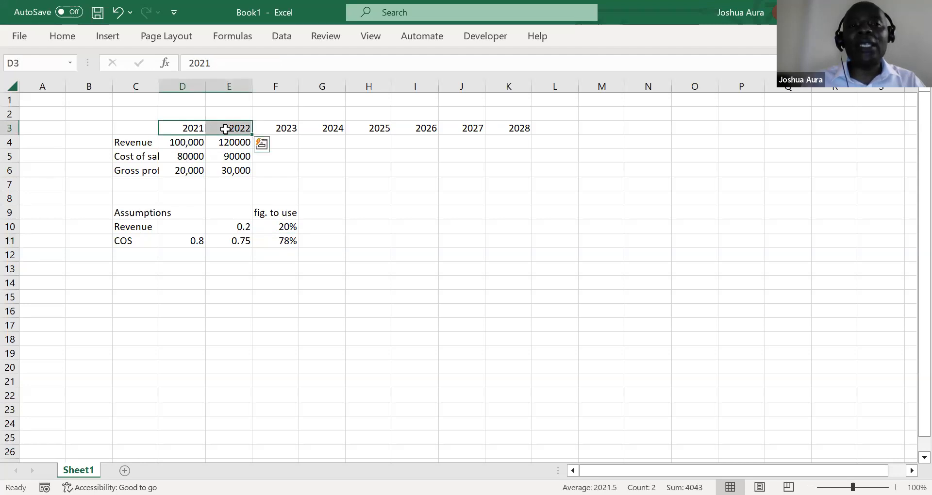
{"action": "key", "text": "ctrl+1"}
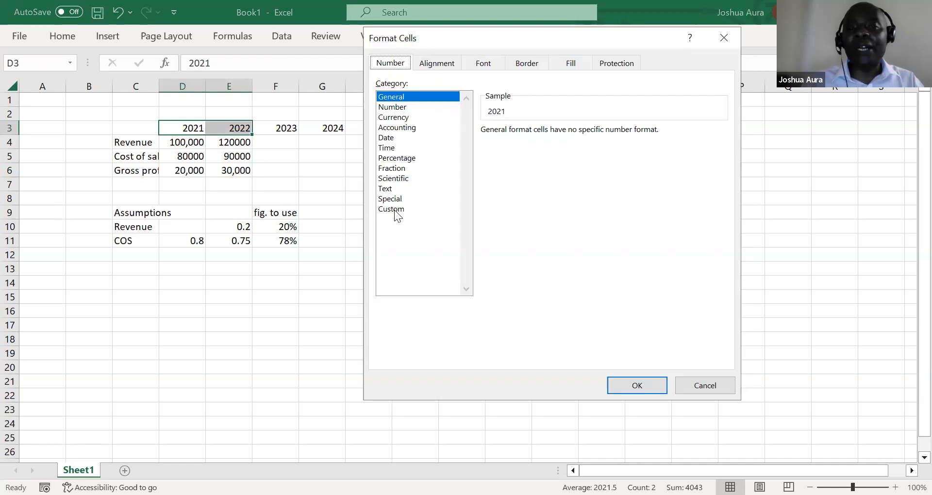
{"action": "left_click", "coordinate": [395, 211]}
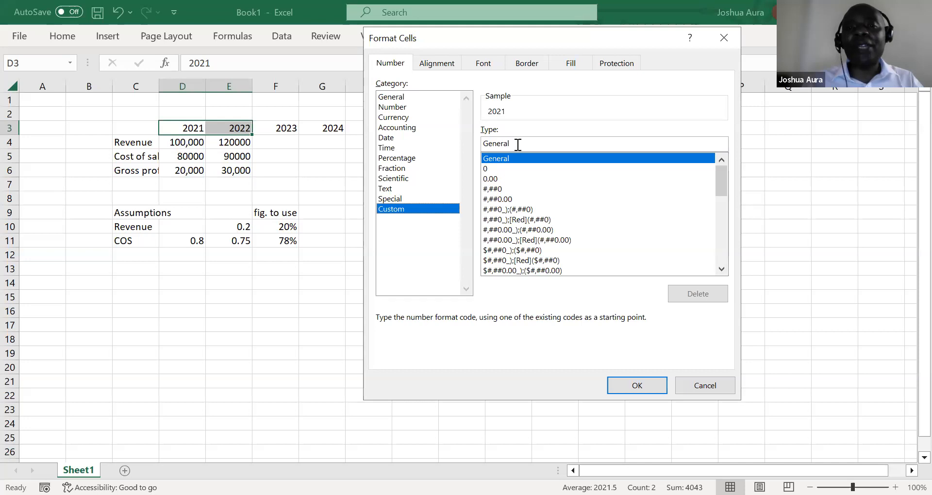
{"action": "key", "text": "BackSpace"}
{"action": "key", "text": "BackSpace"}
{"action": "key", "text": "BackSpace"}
{"action": "key", "text": "BackSpace"}
{"action": "key", "text": "BackSpace"}
{"action": "key", "text": "BackSpace"}
{"action": "key", "text": "BackSpace"}
{"action": "type", "text": "0"}
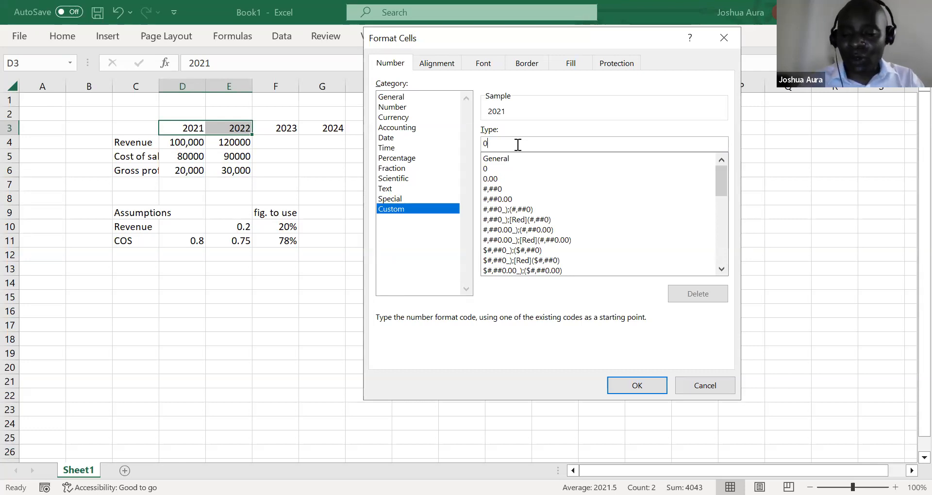
{"action": "type", "text": "\"A"}
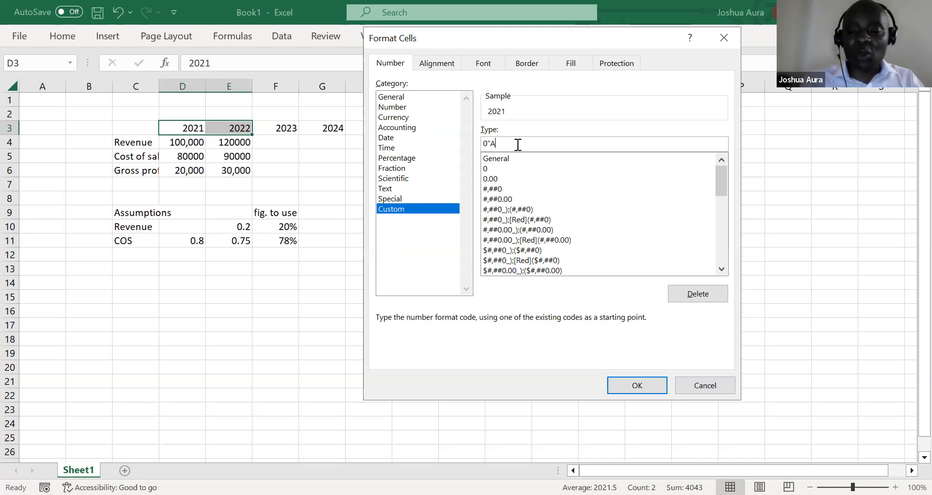
{"action": "type", "text": "\""}
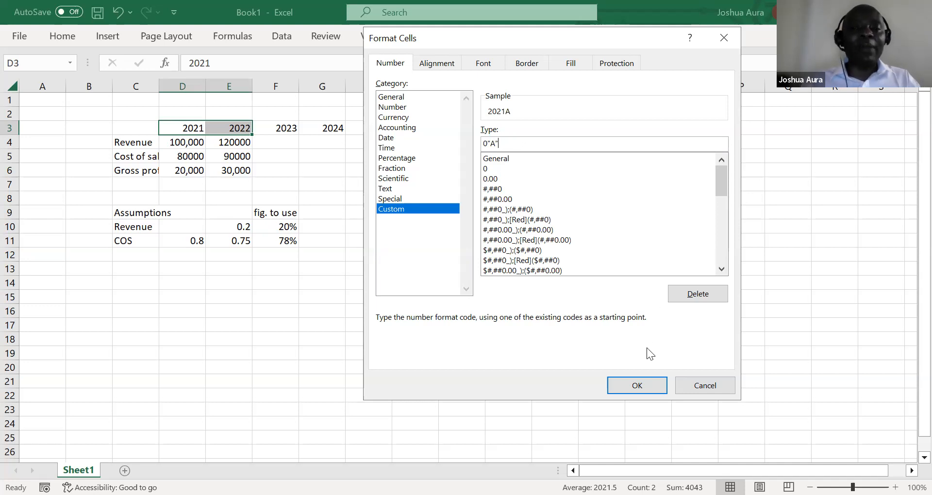
{"action": "left_click", "coordinate": [625, 385]}
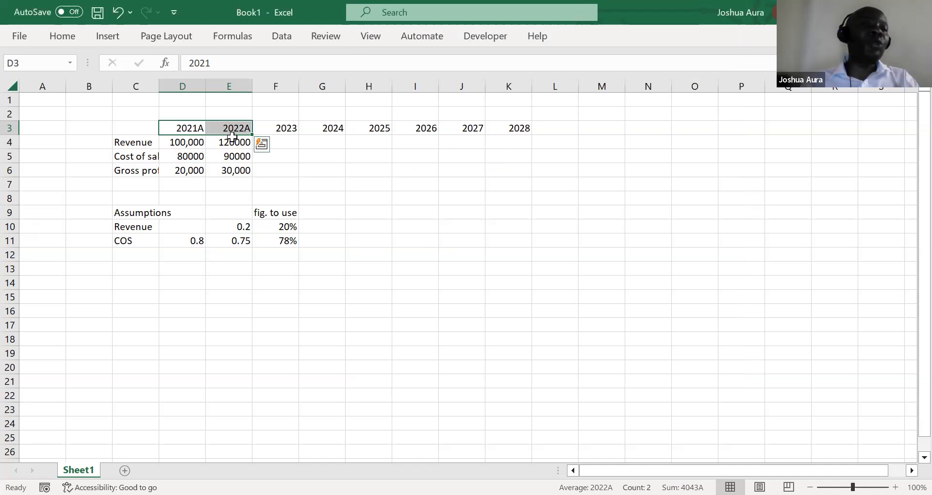
Apply the custom number format 0"F" to the forecast year headings for 2023 to 2028 in F3:K3
{"action": "left_click", "coordinate": [281, 128]}
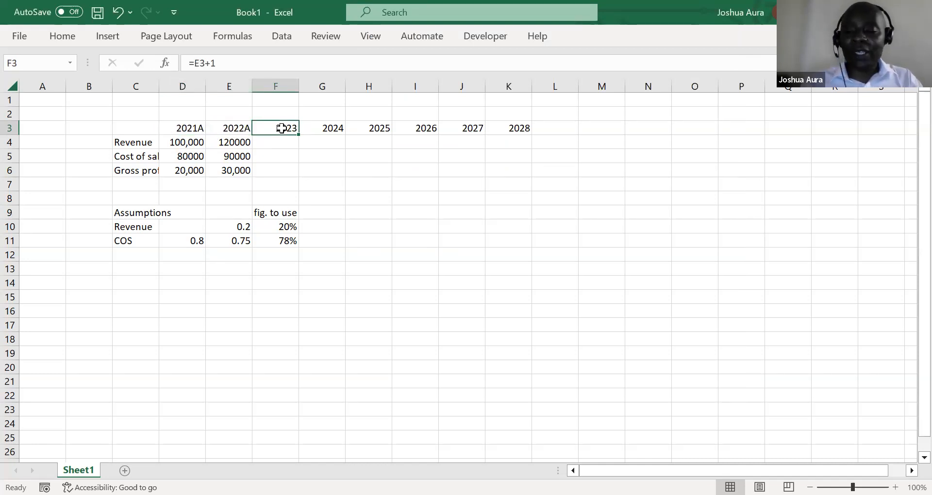
{"action": "key", "text": "ctrl+shift+Right"}
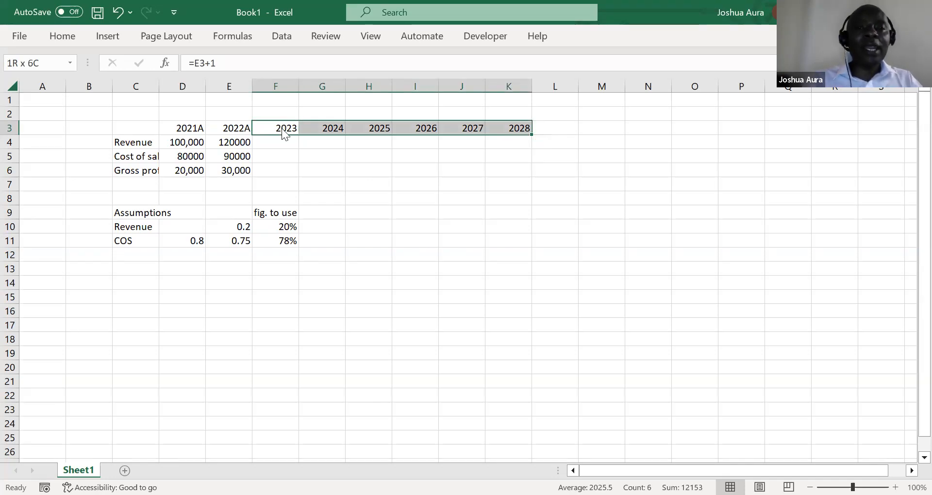
{"action": "key", "text": "ctrl+1"}
{"action": "left_click", "coordinate": [402, 208]}
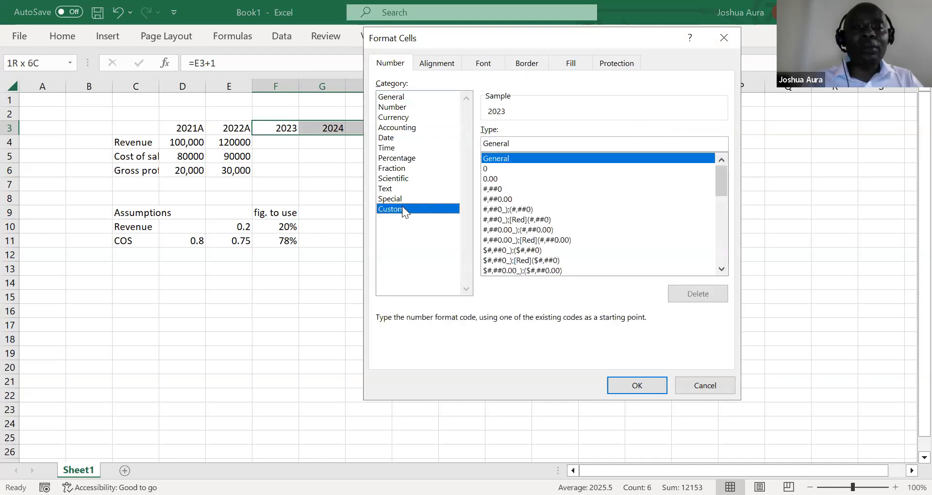
{"action": "double_click", "coordinate": [524, 144]}
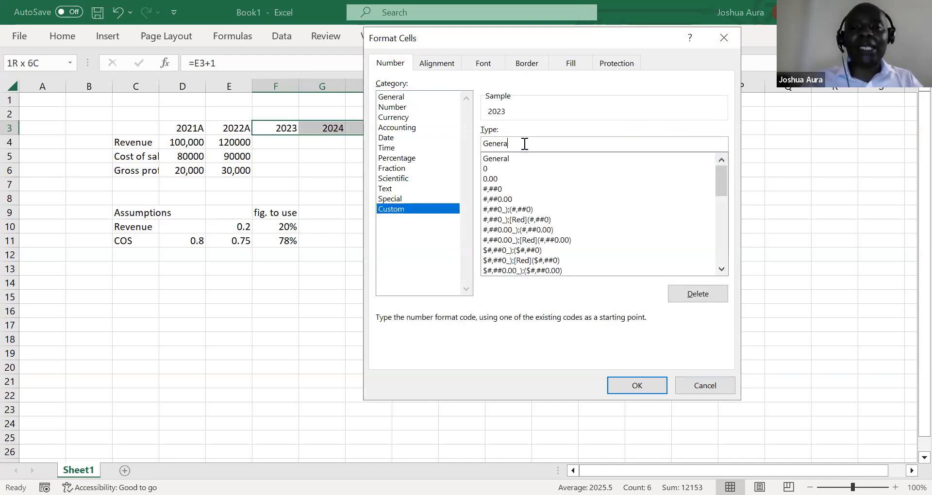
{"action": "key", "text": "BackSpace"}
{"action": "type", "text": "0"}
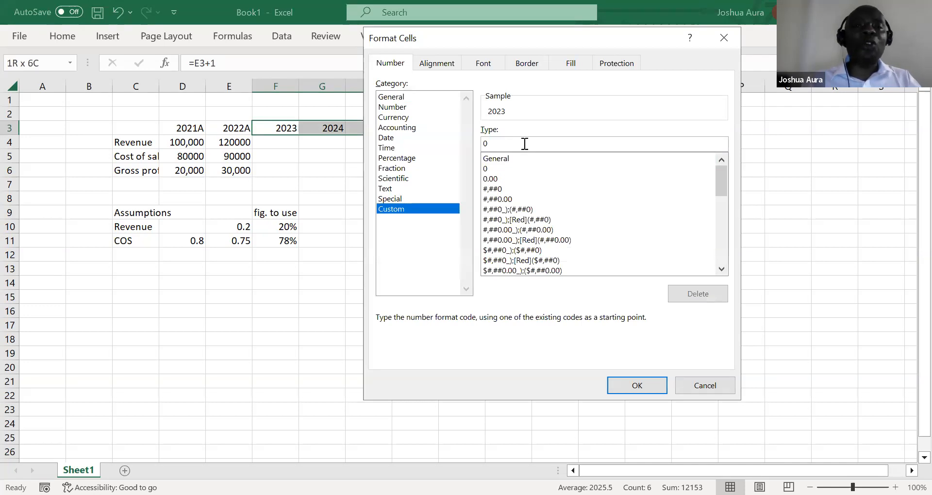
{"action": "type", "text": "\"F"}
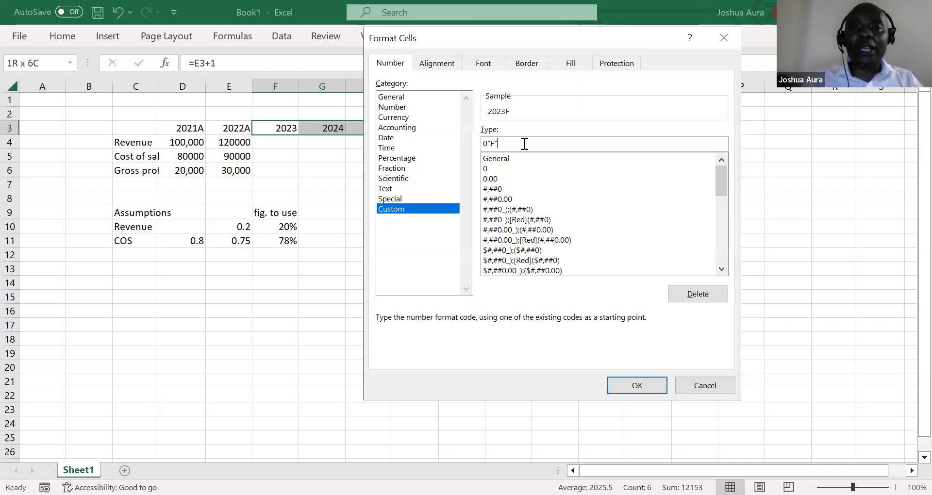
{"action": "left_click", "coordinate": [635, 386]}
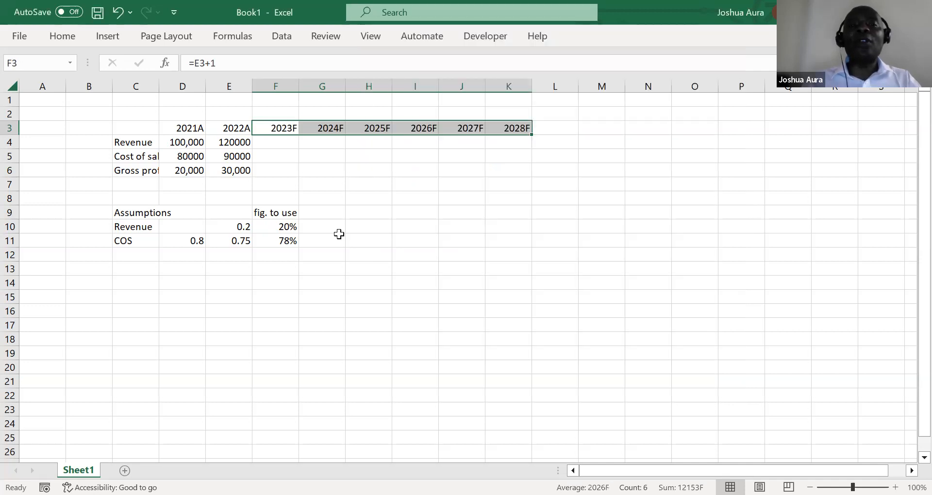
Calculate the 2023 forecast revenue in F4 with the formula =E4*(1+$F$10), keeping the growth rate reference absolute
{"action": "left_click", "coordinate": [282, 143]}
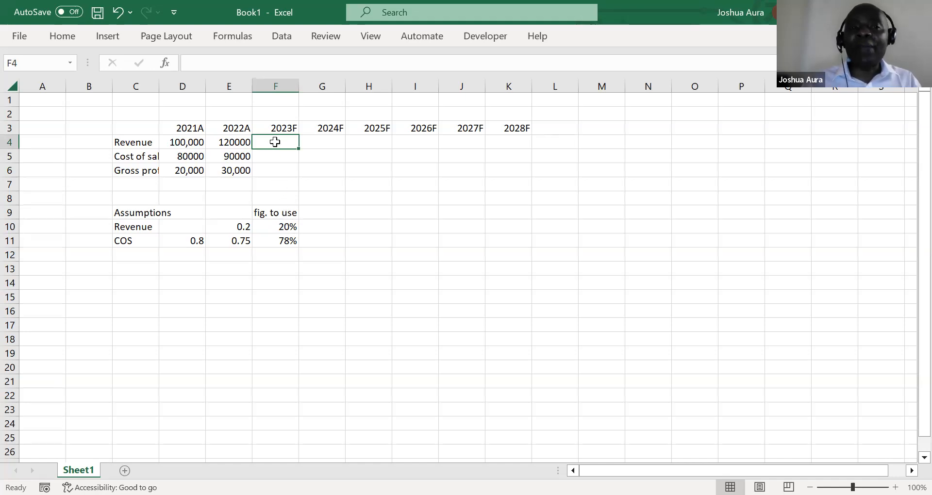
{"action": "type", "text": "="}
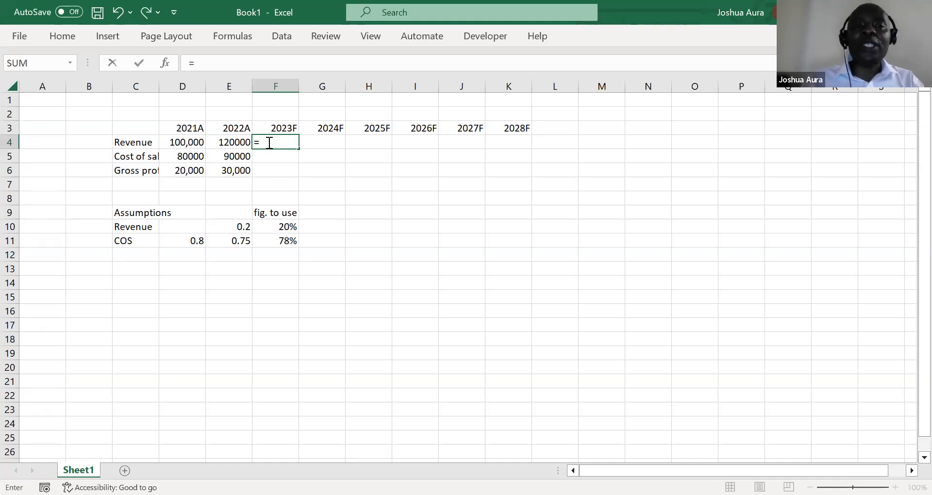
{"action": "left_click", "coordinate": [230, 141]}
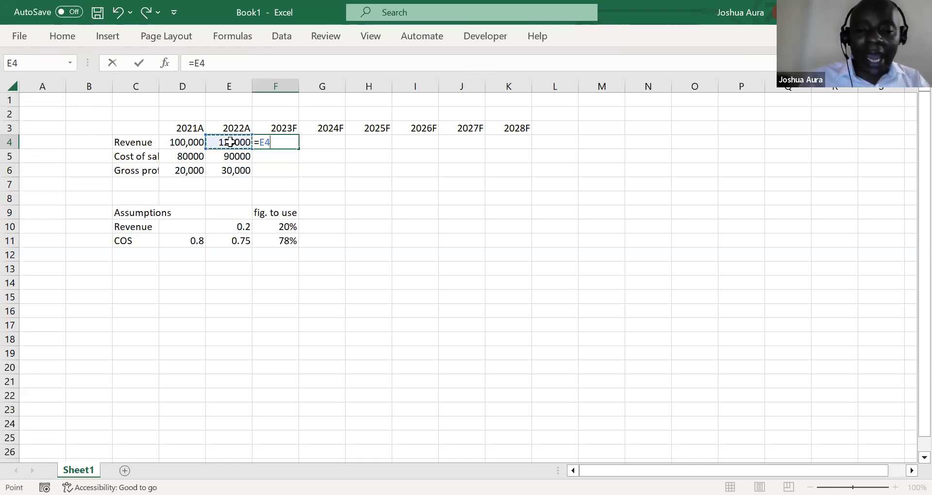
{"action": "type", "text": "*"}
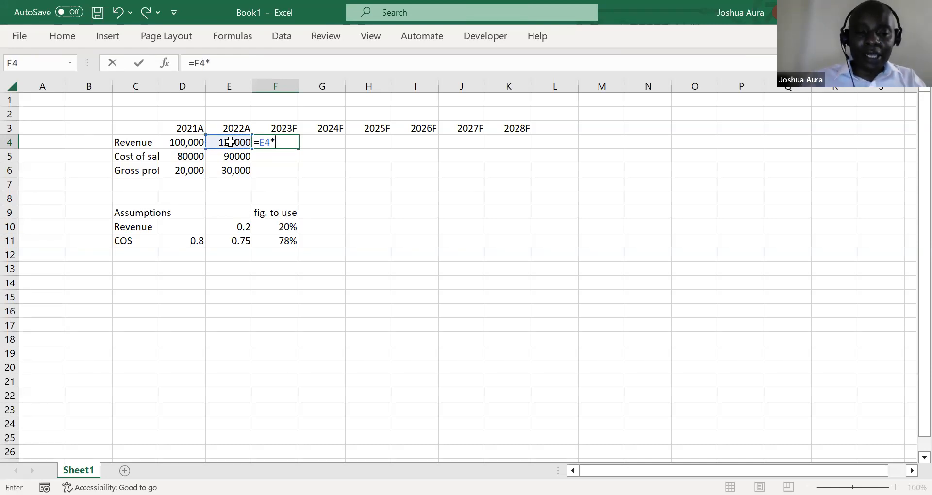
{"action": "type", "text": "(1"}
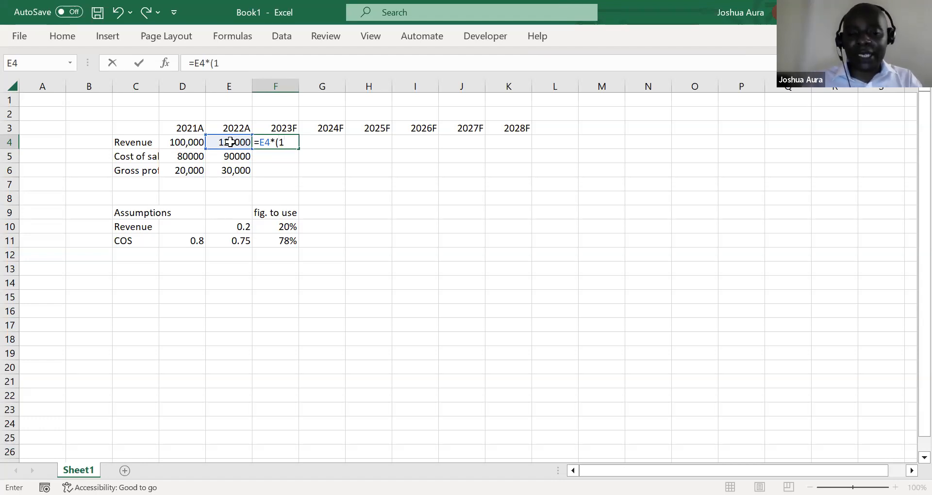
{"action": "type", "text": "+"}
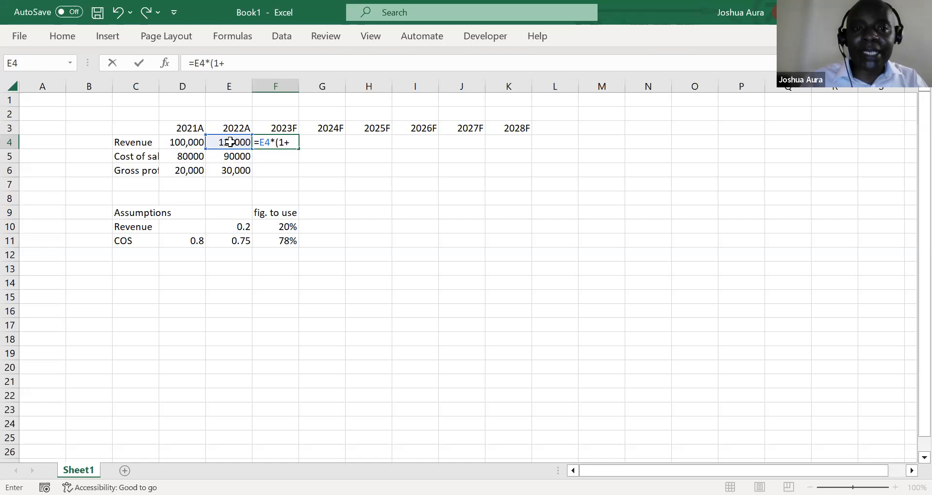
{"action": "left_click", "coordinate": [289, 227]}
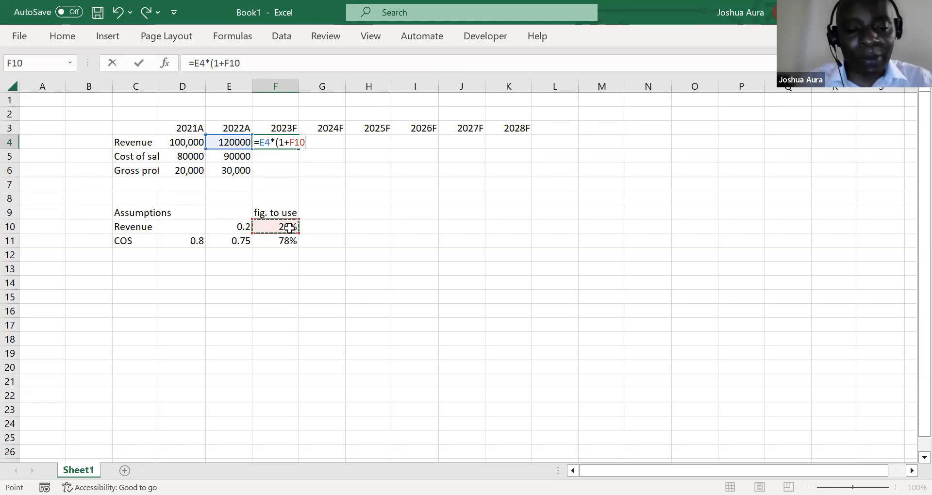
{"action": "key", "text": "F4"}
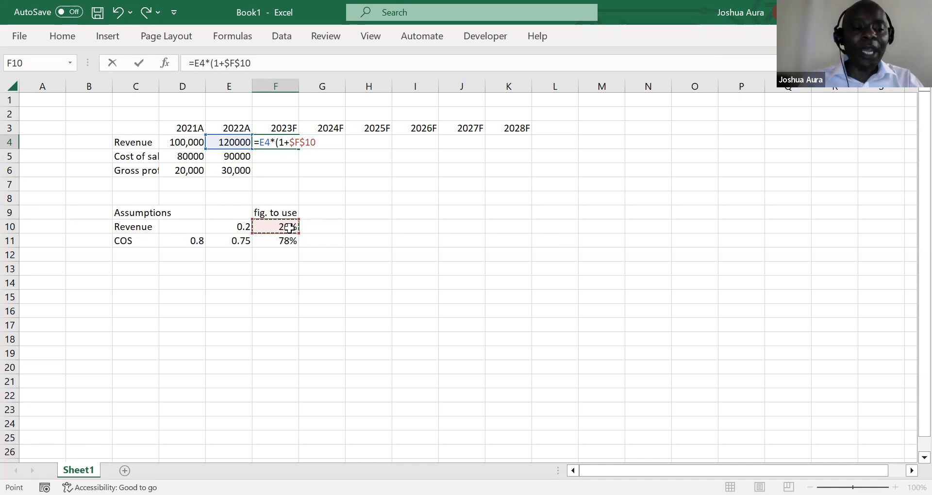
{"action": "type", "text": ")"}
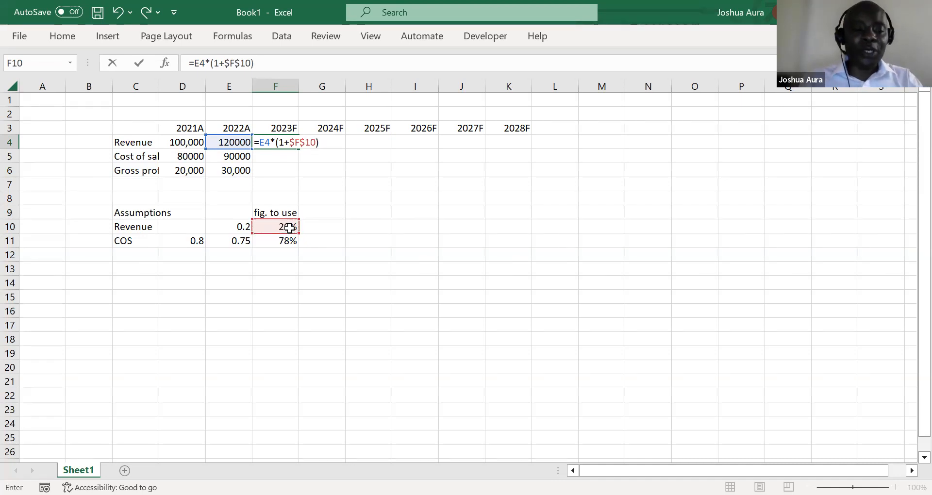
{"action": "key", "text": "ctrl+Return"}
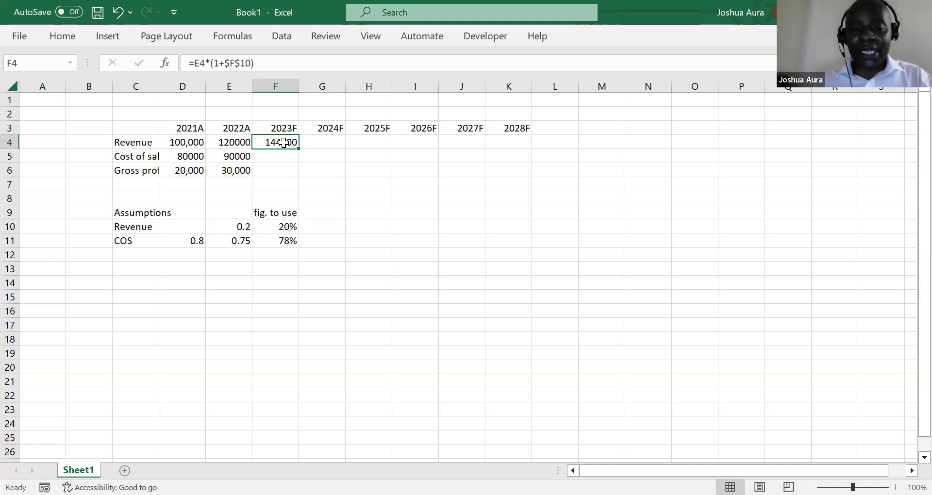
Fill the 2023 revenue formula across F4:K4 through the 2028 column
{"action": "key", "text": "shift+Right"}
{"action": "key", "text": "shift+Right"}
{"action": "key", "text": "shift+Right"}
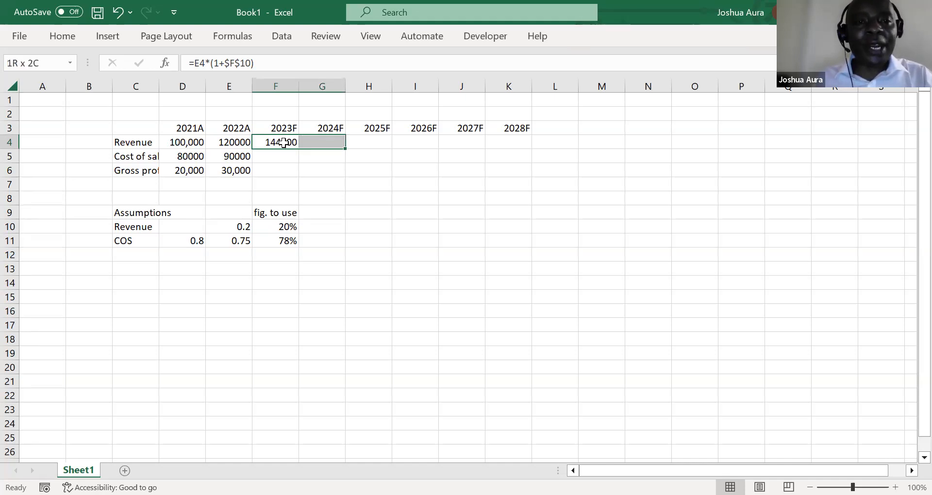
{"action": "key", "text": "shift+Right"}
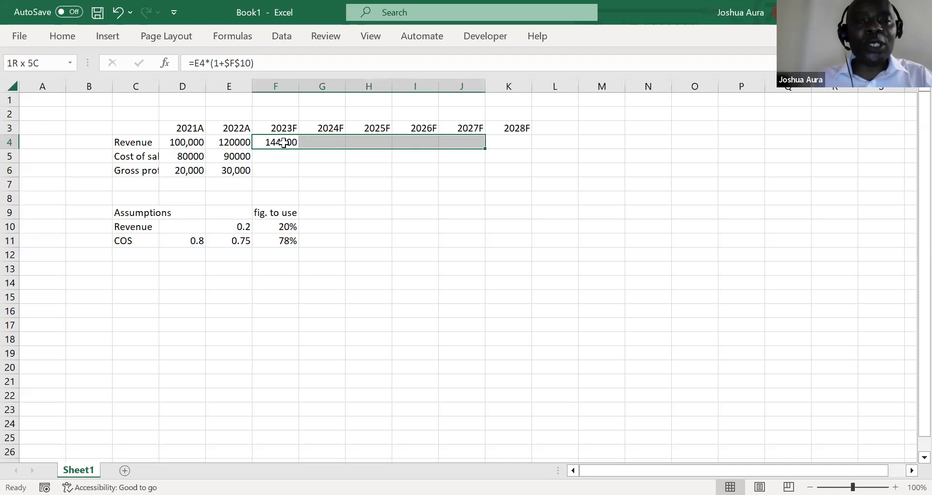
{"action": "key", "text": "shift+Right"}
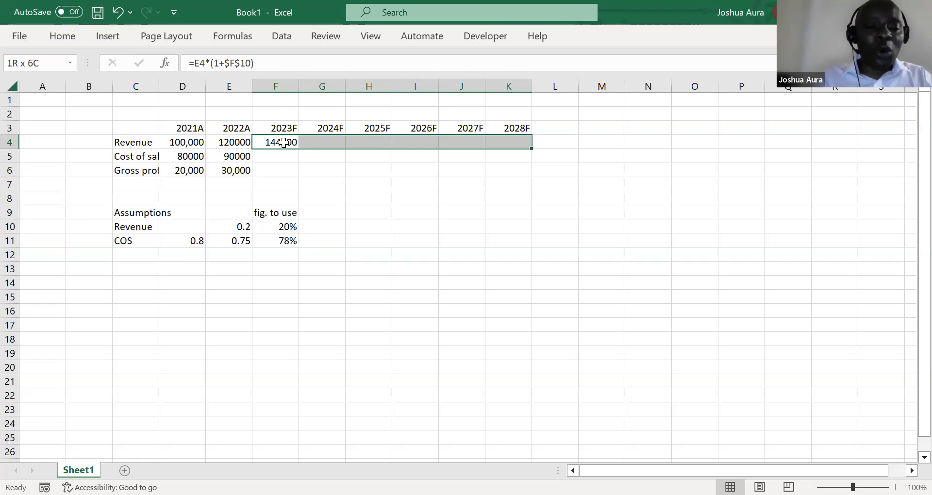
{"action": "key", "text": "ctrl+r"}
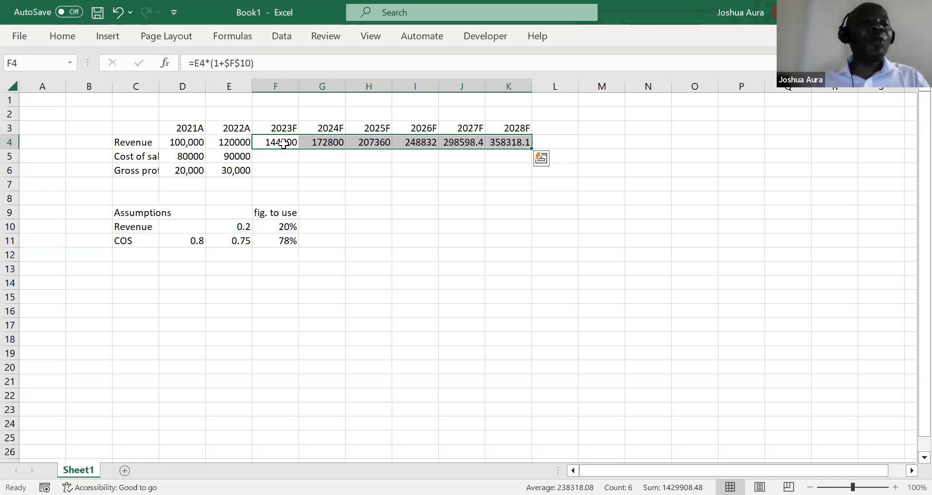
Calculate the 2023 forecast cost of sales in F5 with the formula =F4*$F$11, keeping the COS rate reference absolute
{"action": "left_click", "coordinate": [272, 158]}
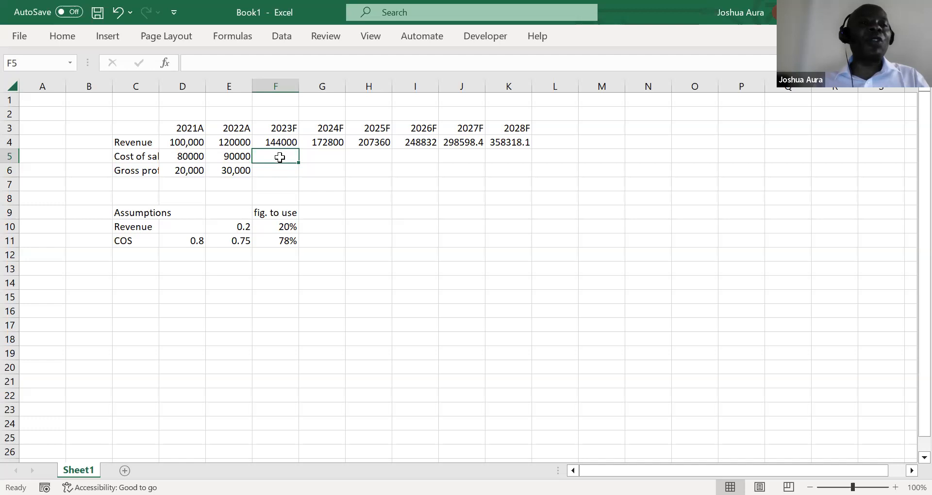
{"action": "type", "text": "="}
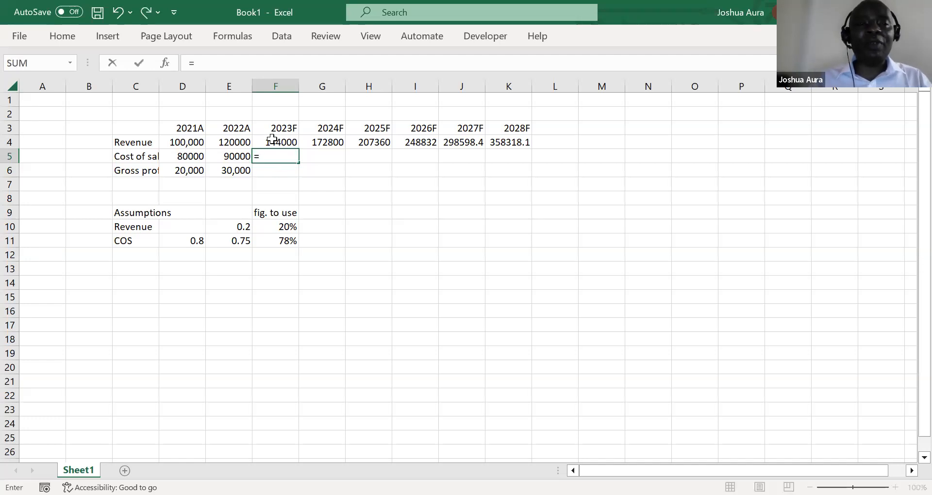
{"action": "left_click", "coordinate": [273, 144]}
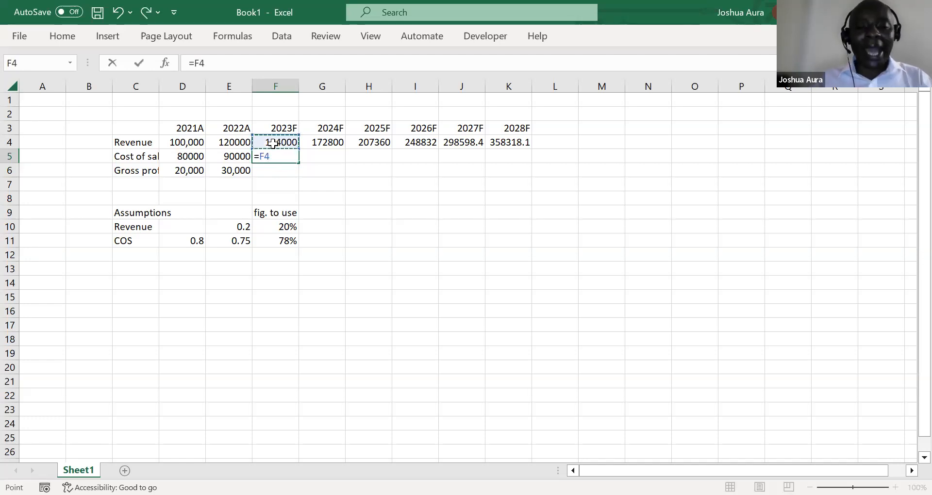
{"action": "type", "text": "*"}
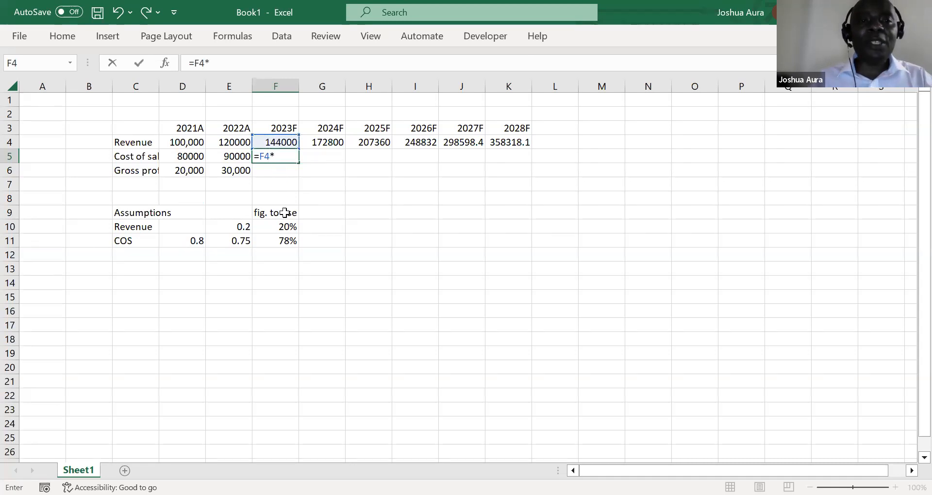
{"action": "left_click", "coordinate": [284, 240]}
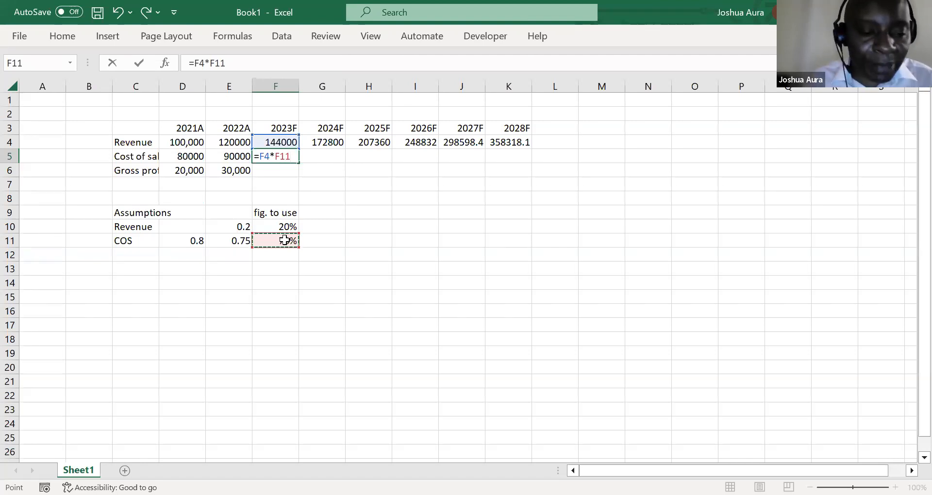
{"action": "key", "text": "F4"}
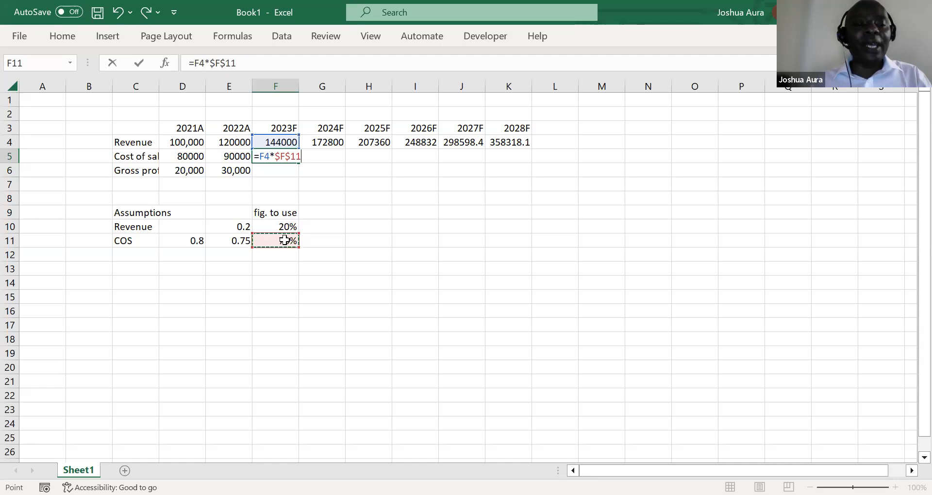
{"action": "key", "text": "ctrl+Return"}
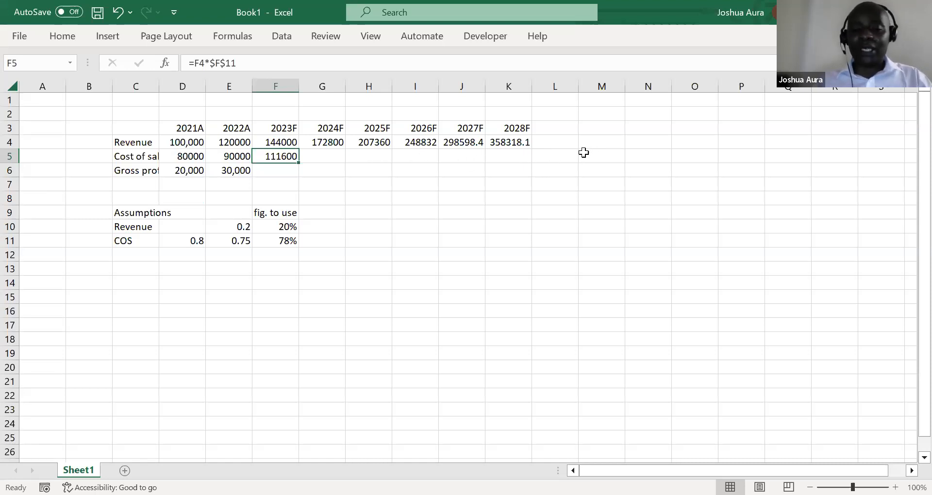
Fill the 2023 cost of sales formula across F5:K5 through the 2028 column
{"action": "key", "text": "shift+Right"}
{"action": "key", "text": "shift+Right"}
{"action": "key", "text": "shift+Right"}
{"action": "key", "text": "shift+Right"}
{"action": "key", "text": "shift+Right"}
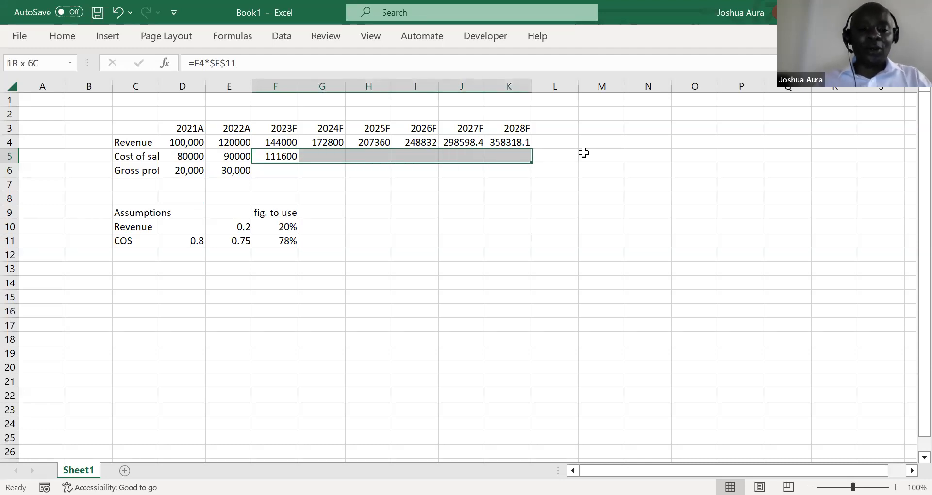
{"action": "key", "text": "ctrl+r"}
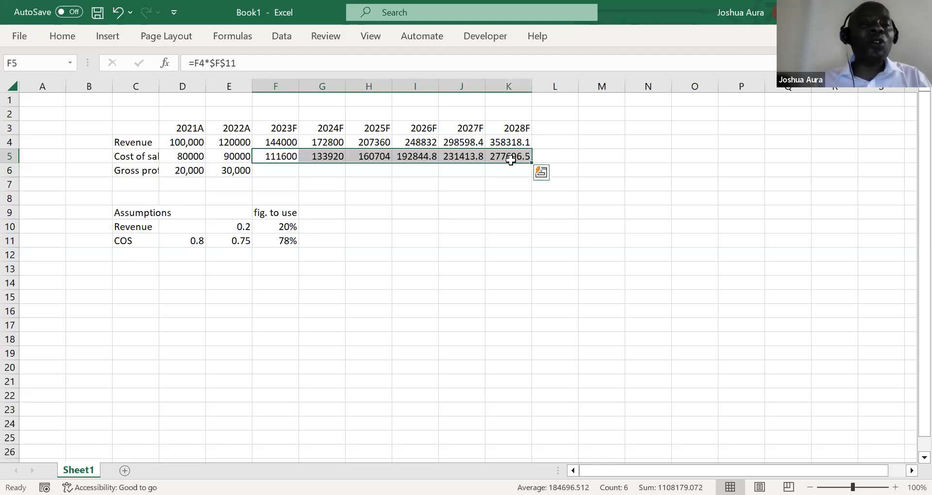
Enter a check of the 2028 cost of sales in M5 with the formula =K4*0.78
{"action": "left_click", "coordinate": [564, 143]}
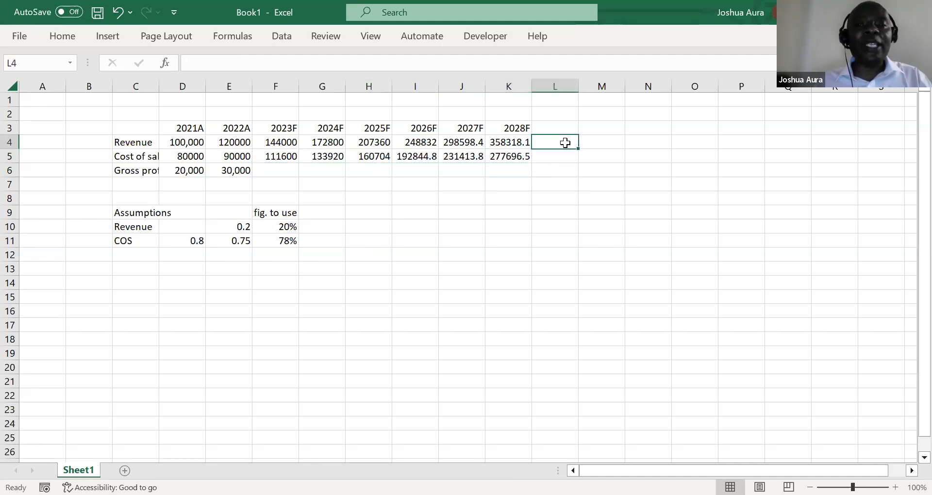
{"action": "left_click", "coordinate": [593, 156]}
{"action": "type", "text": "="}
{"action": "left_click", "coordinate": [508, 142]}
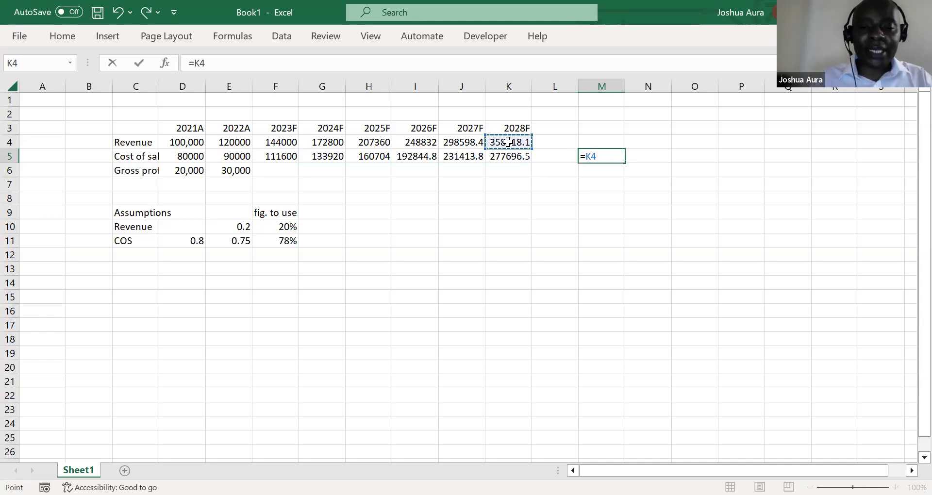
{"action": "type", "text": "*"}
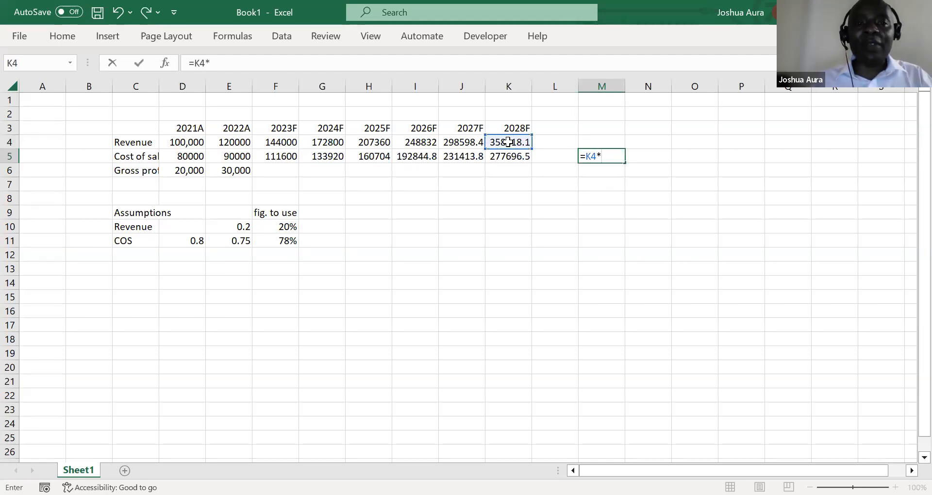
{"action": "type", "text": "0"}
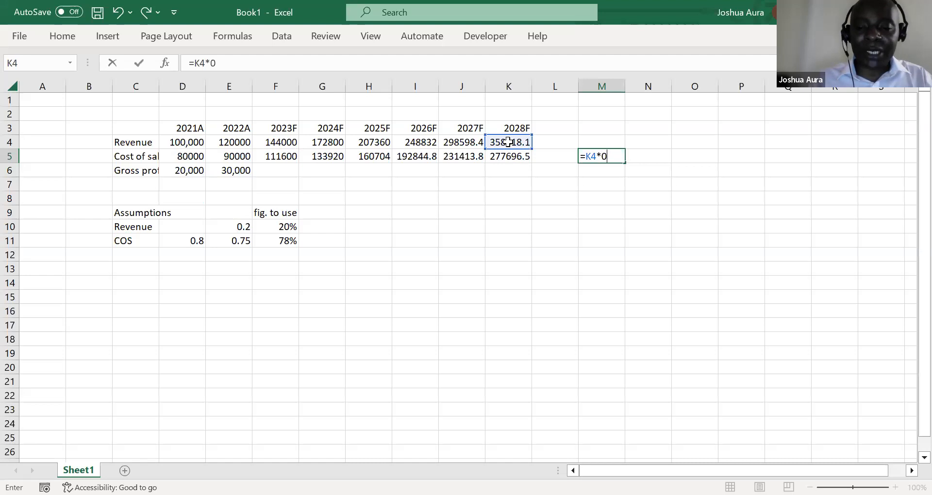
{"action": "type", "text": ".78"}
{"action": "key", "text": "Return"}
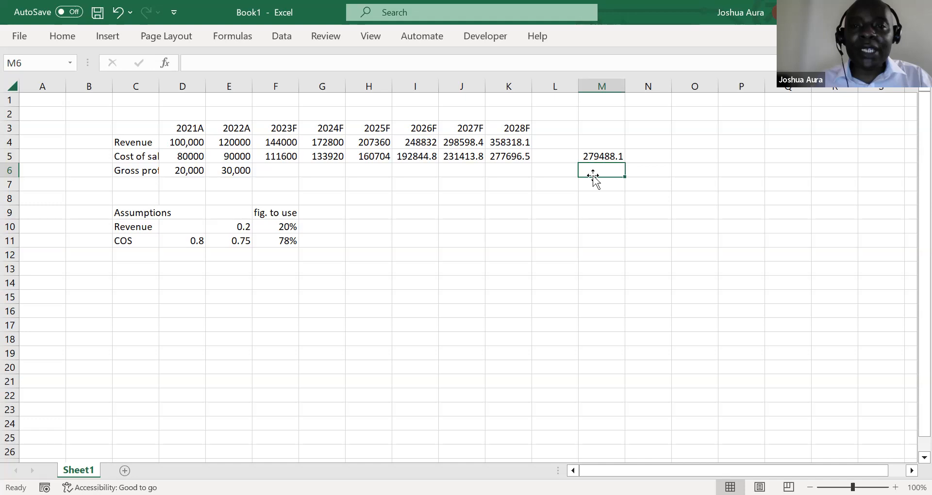
Display the COS rate in F11 with one decimal place and correct the check formula in M5 to =K4*0.775
{"action": "left_click", "coordinate": [283, 240]}
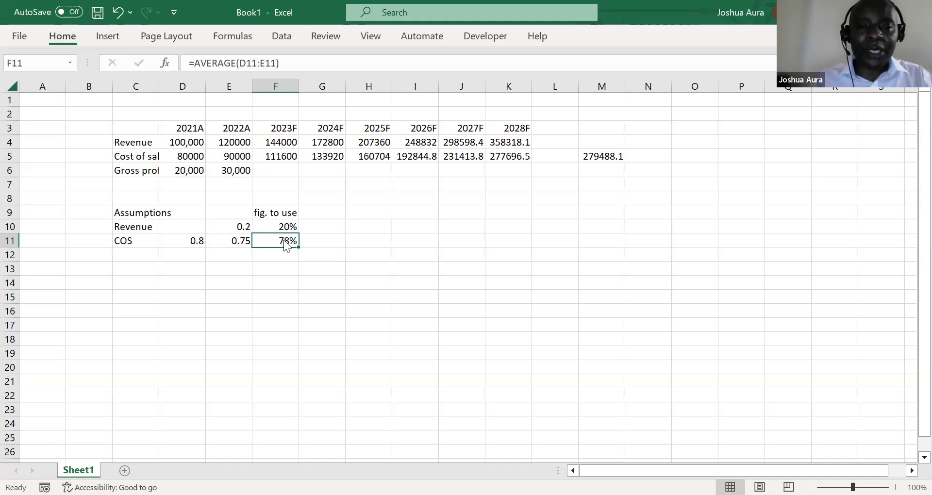
{"action": "key", "text": "0"}
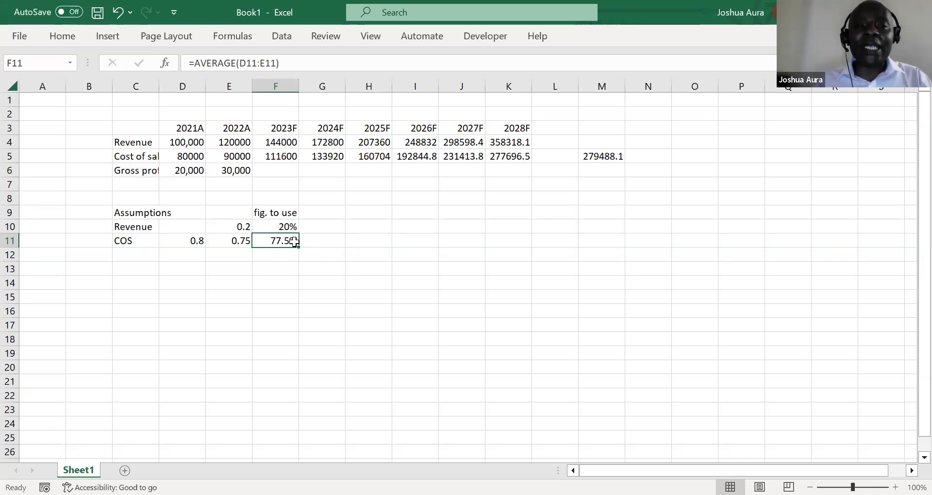
{"action": "left_click", "coordinate": [603, 156]}
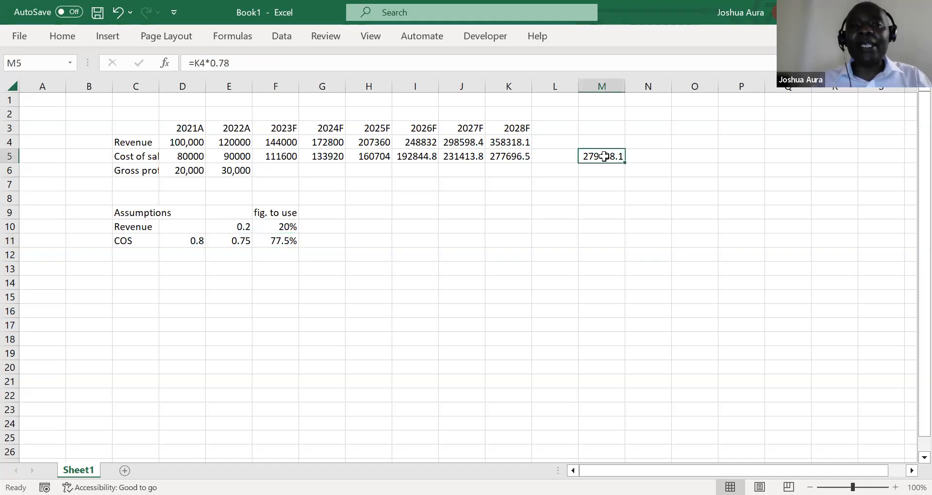
{"action": "left_click", "coordinate": [238, 63]}
{"action": "key", "text": "BackSpace"}
{"action": "type", "text": "7"}
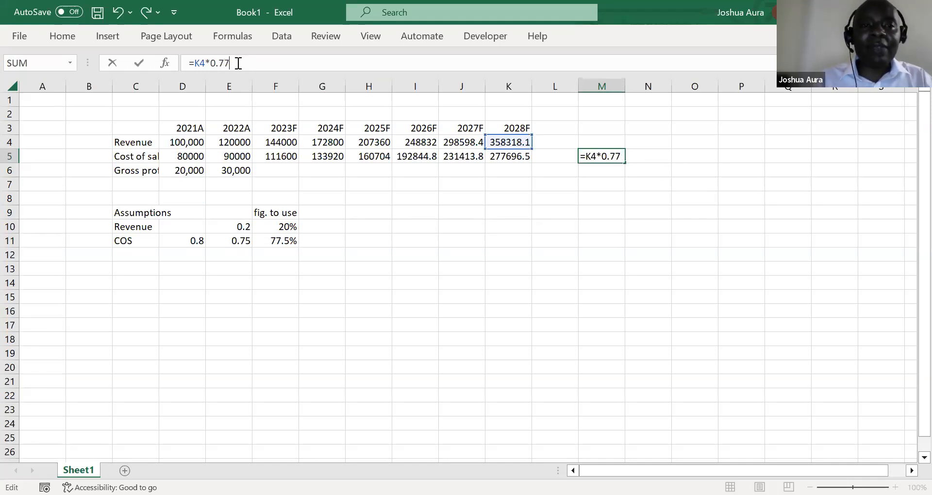
{"action": "type", "text": "5"}
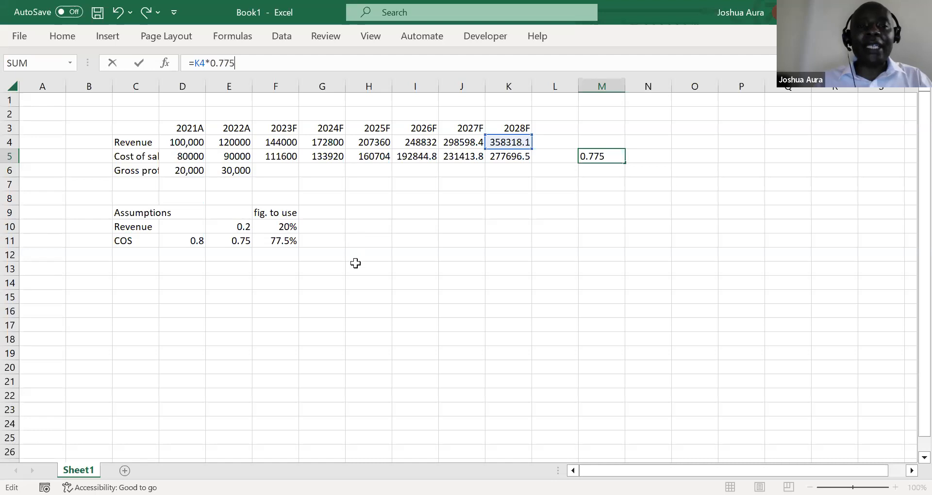
{"action": "key", "text": "Return"}
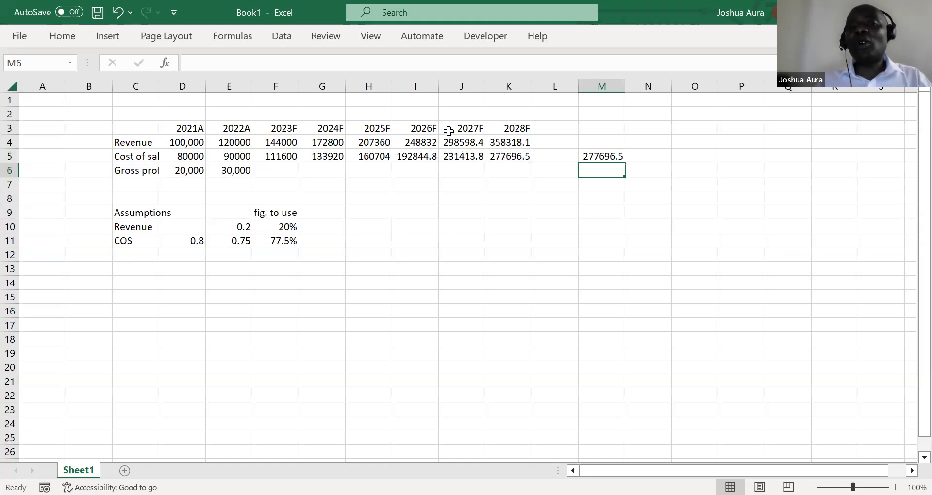
Enter a check of the 2027 cost of sales in J8 by multiplying the revenue in J4 by the COS rate in F11
{"action": "left_click", "coordinate": [472, 202]}
{"action": "type", "text": "="}
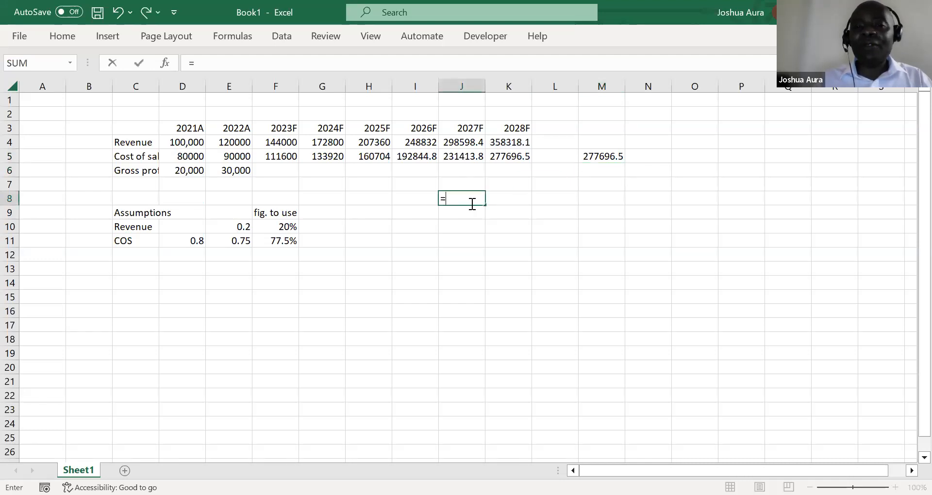
{"action": "left_click", "coordinate": [465, 143]}
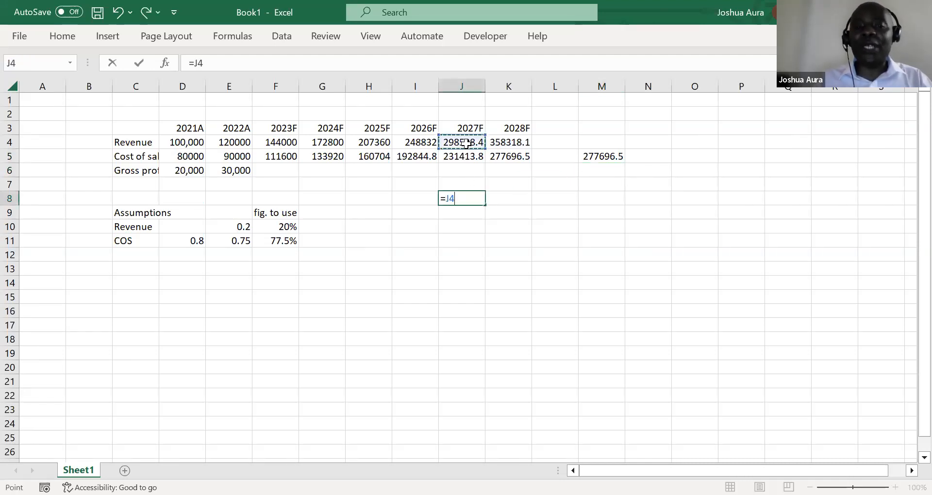
{"action": "type", "text": "*"}
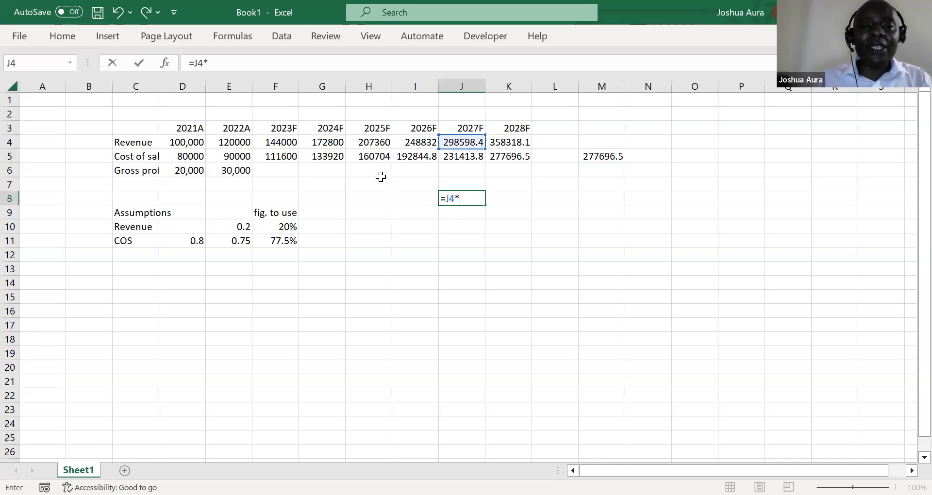
{"action": "left_click", "coordinate": [283, 241]}
{"action": "key", "text": "Return"}
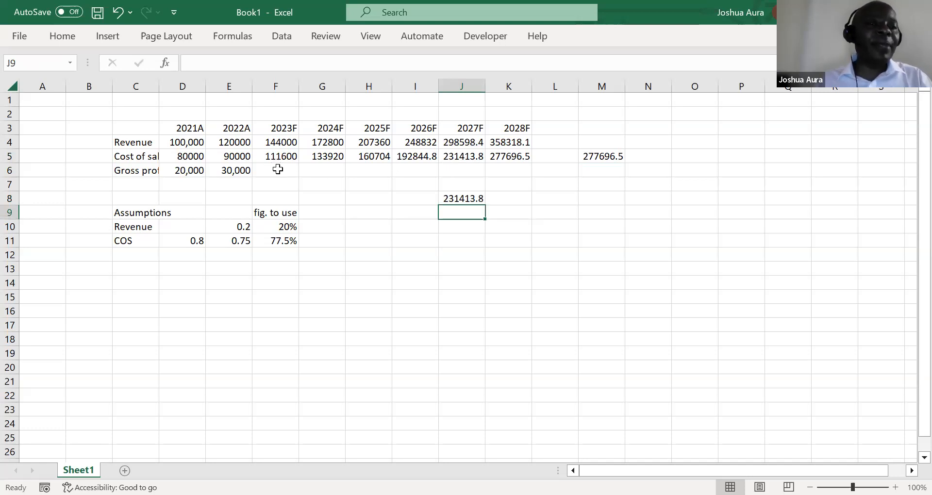
Fill the 2022 gross profit formula from E6 across the forecast years to K6
{"action": "left_click", "coordinate": [233, 169]}
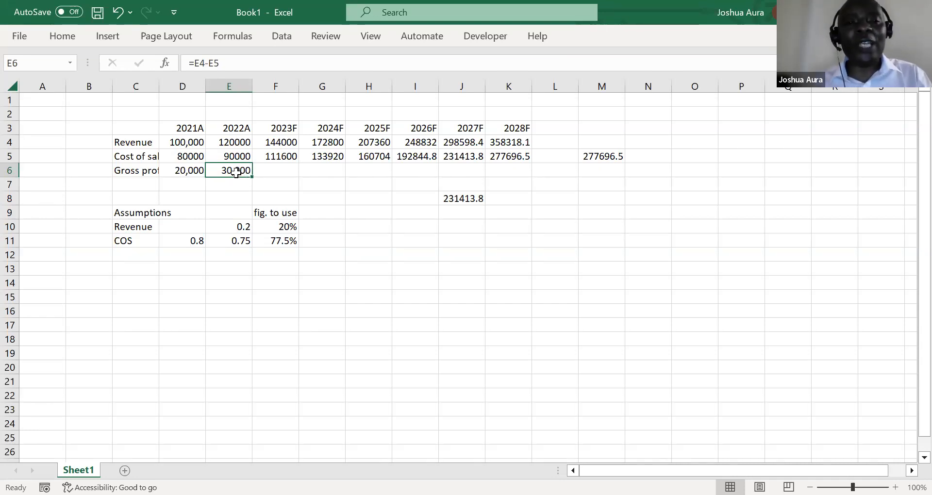
{"action": "key", "text": "shift+Right"}
{"action": "key", "text": "shift+Right"}
{"action": "key", "text": "shift+Right"}
{"action": "key", "text": "shift+Right"}
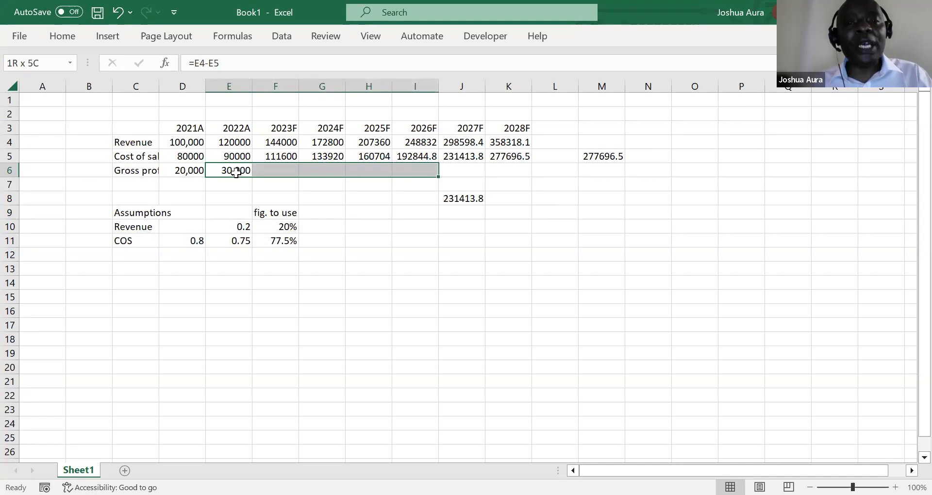
{"action": "key", "text": "shift+Right"}
{"action": "key", "text": "shift+Right"}
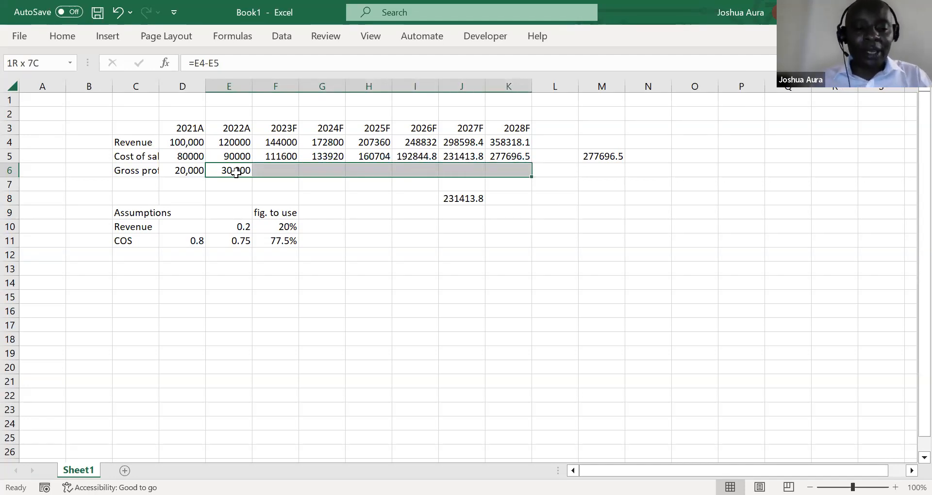
{"action": "key", "text": "ctrl+r"}
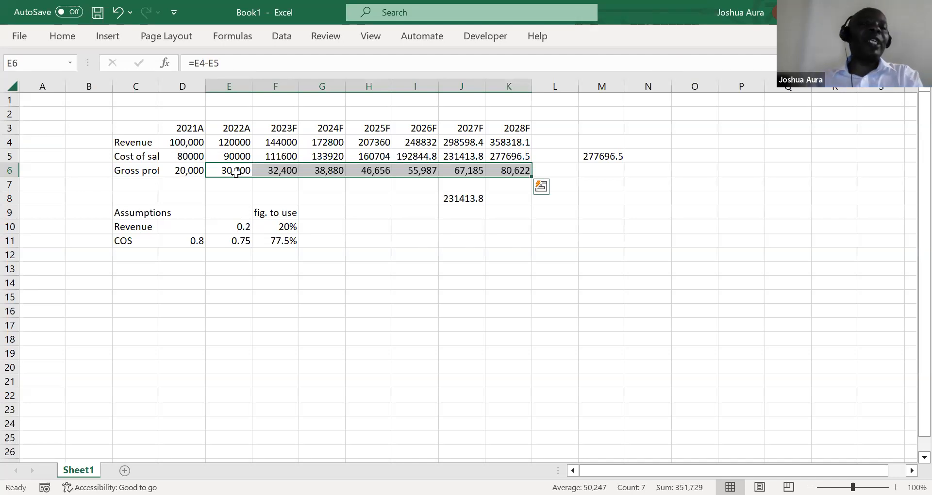